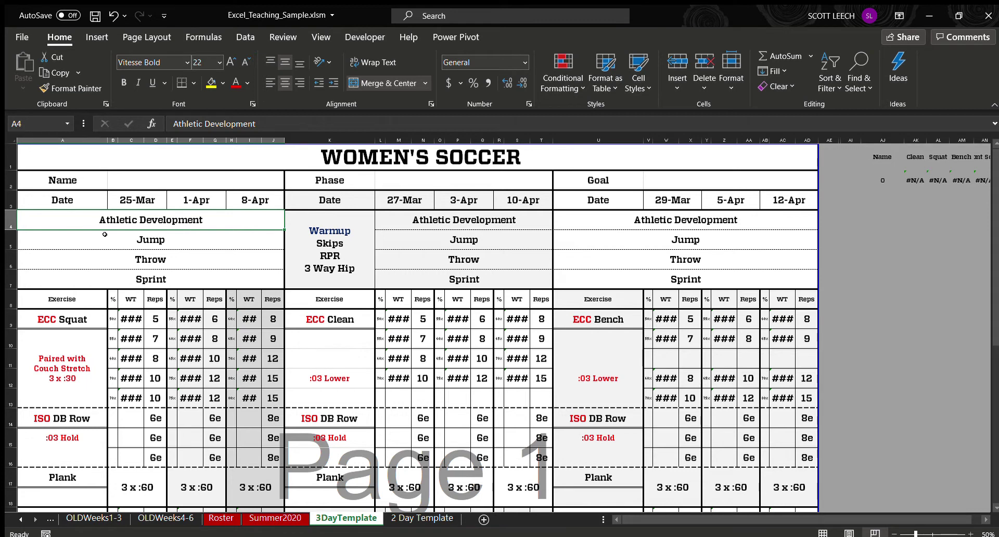
Step: Examine the Warmup and Athletic Development blocks in 3DayTemplate against the Summer2020 sheet
{"action": "left_click", "coordinate": [320, 272]}
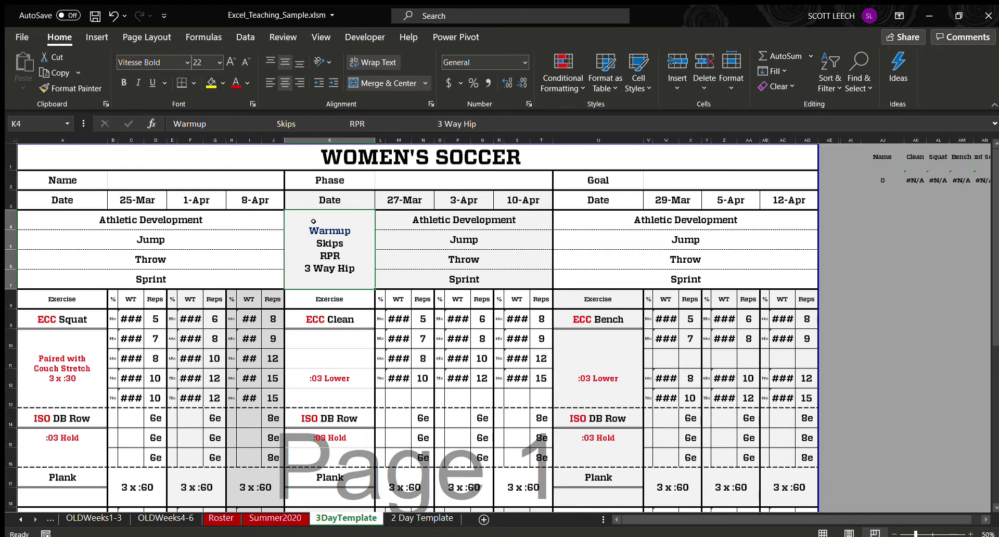
{"action": "left_click", "coordinate": [267, 516]}
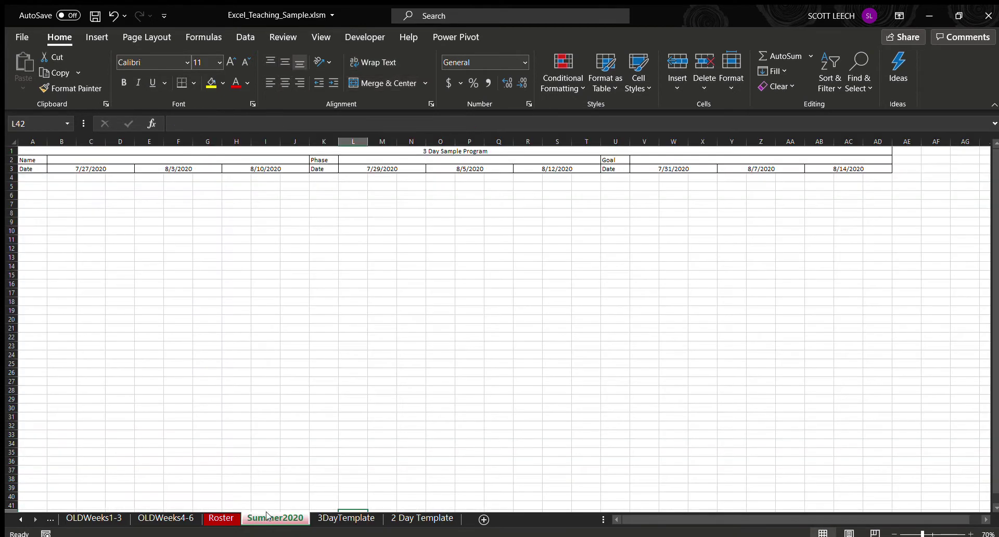
{"action": "left_click", "coordinate": [339, 517]}
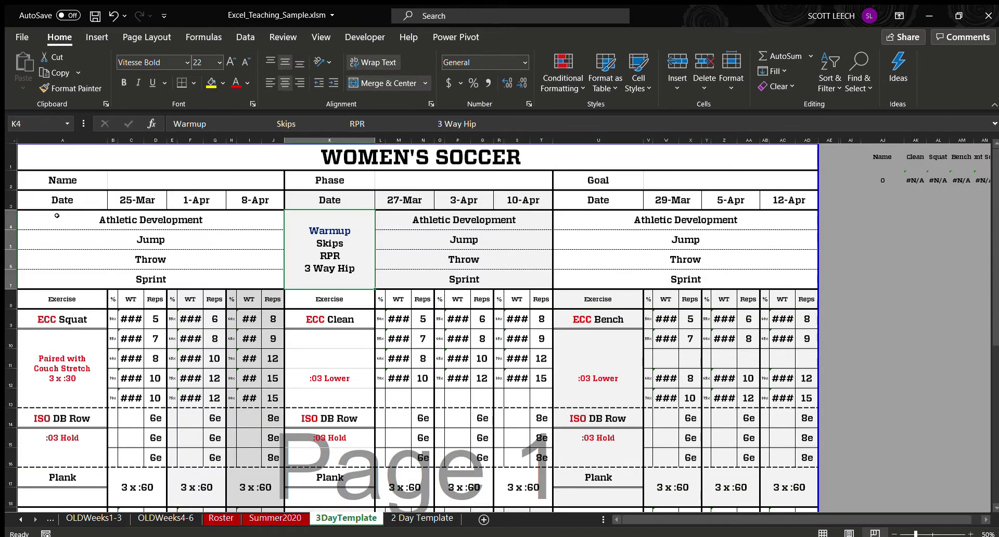
{"action": "left_click", "coordinate": [58, 216]}
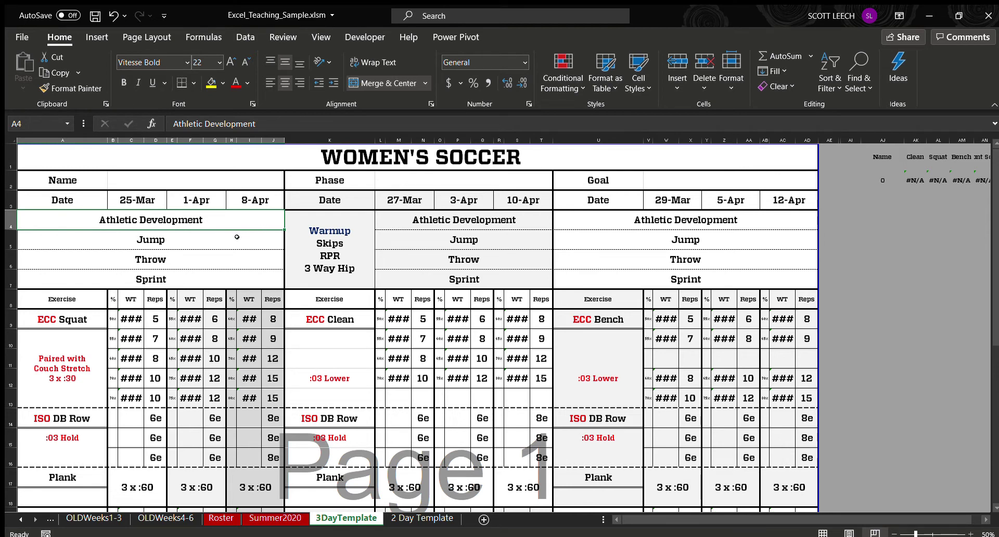
Step: In Summer2020, merge and center columns A to J separately in each of rows 4 to 7
{"action": "left_click", "coordinate": [280, 518]}
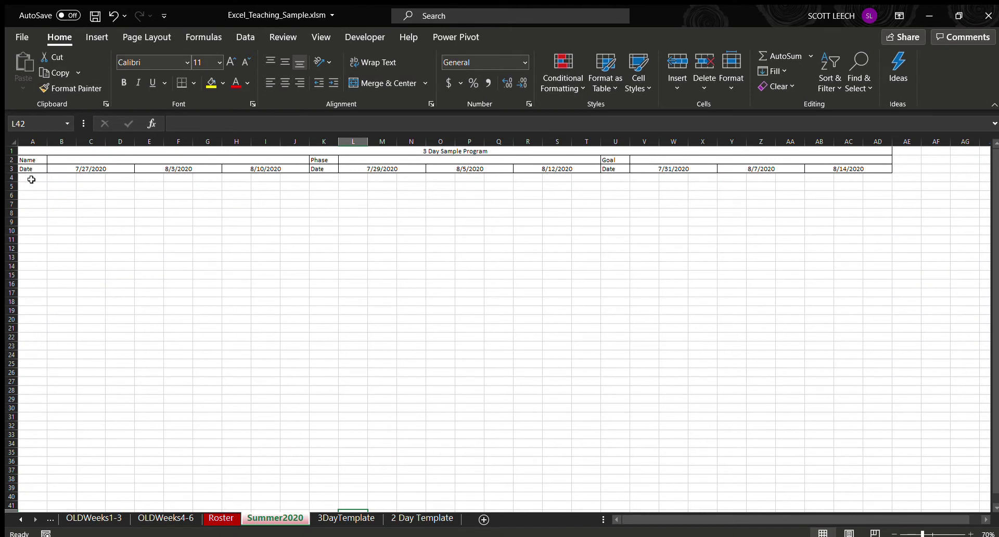
{"action": "left_click_drag", "start_coordinate": [28, 178], "coordinate": [292, 177]}
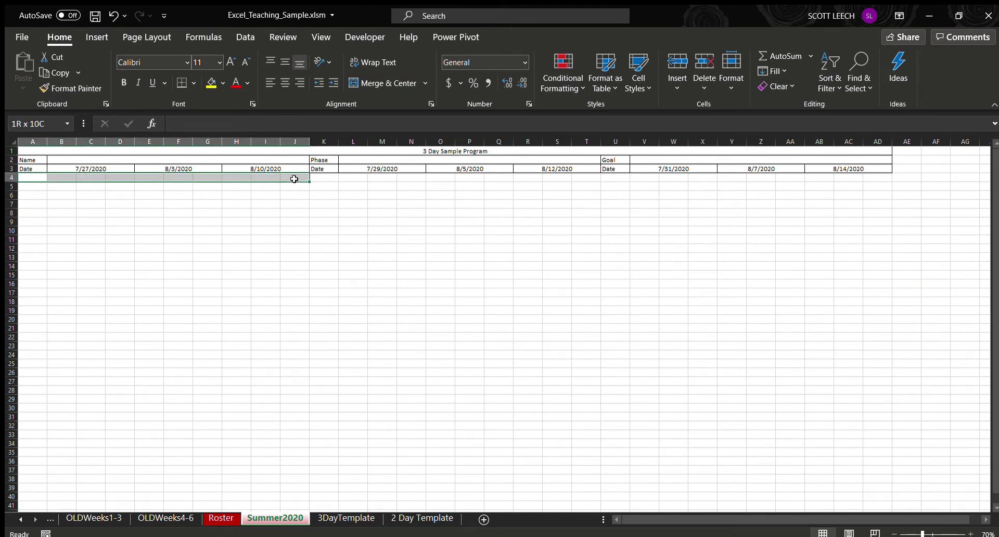
{"action": "left_click", "coordinate": [383, 82]}
{"action": "left_click_drag", "start_coordinate": [20, 186], "coordinate": [295, 189]}
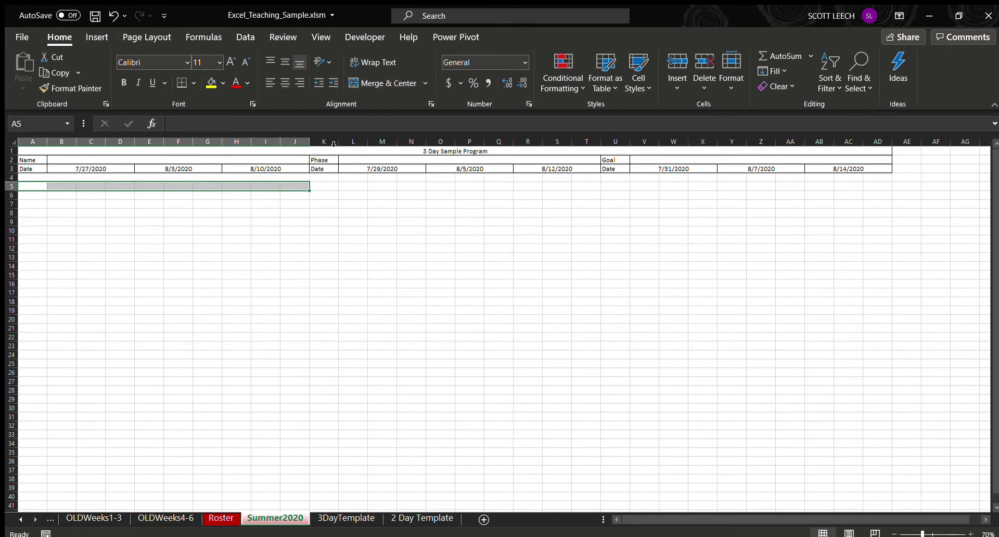
{"action": "left_click", "coordinate": [382, 83]}
{"action": "left_click_drag", "start_coordinate": [33, 193], "coordinate": [303, 196]}
{"action": "left_click", "coordinate": [348, 85]}
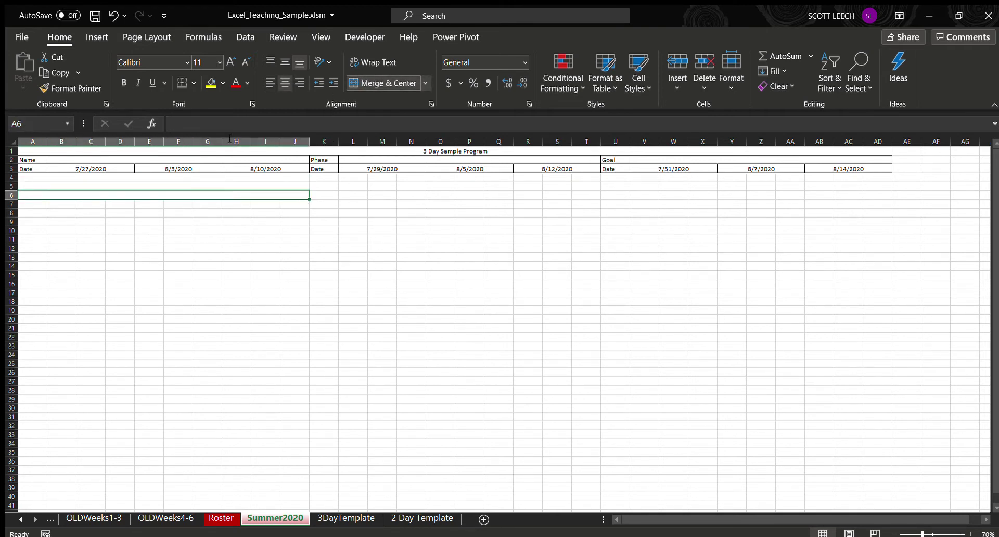
{"action": "left_click_drag", "start_coordinate": [37, 202], "coordinate": [296, 201]}
{"action": "left_click", "coordinate": [378, 90]}
Step: Enter Athletic Development, Jump, Throw and Sprint in the merged rows 4 to 7
{"action": "double_click", "coordinate": [139, 177]}
{"action": "type", "text": "Athletic Development"}
{"action": "key", "text": "Return"}
{"action": "type", "text": "Jump"}
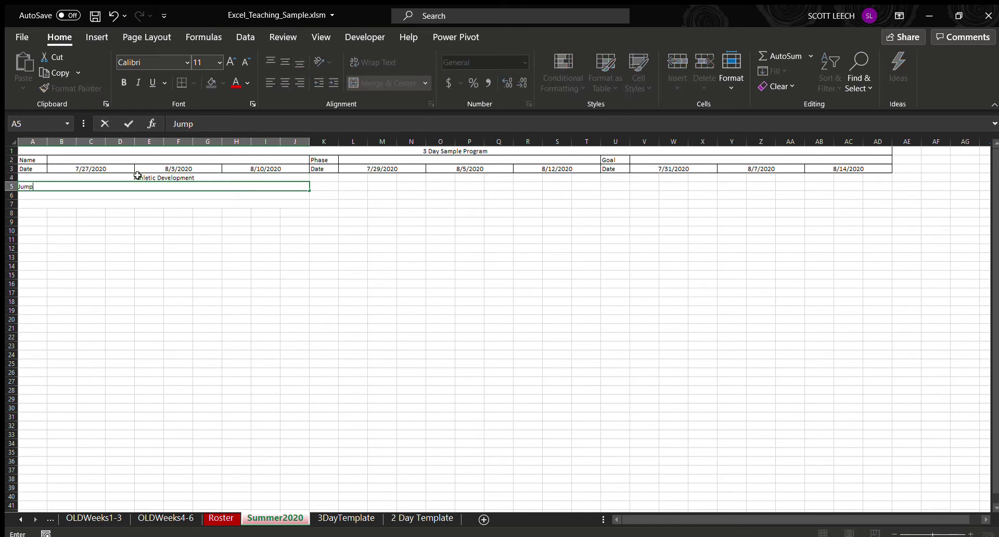
{"action": "key", "text": "Return"}
{"action": "type", "text": "Throw"}
{"action": "key", "text": "Return"}
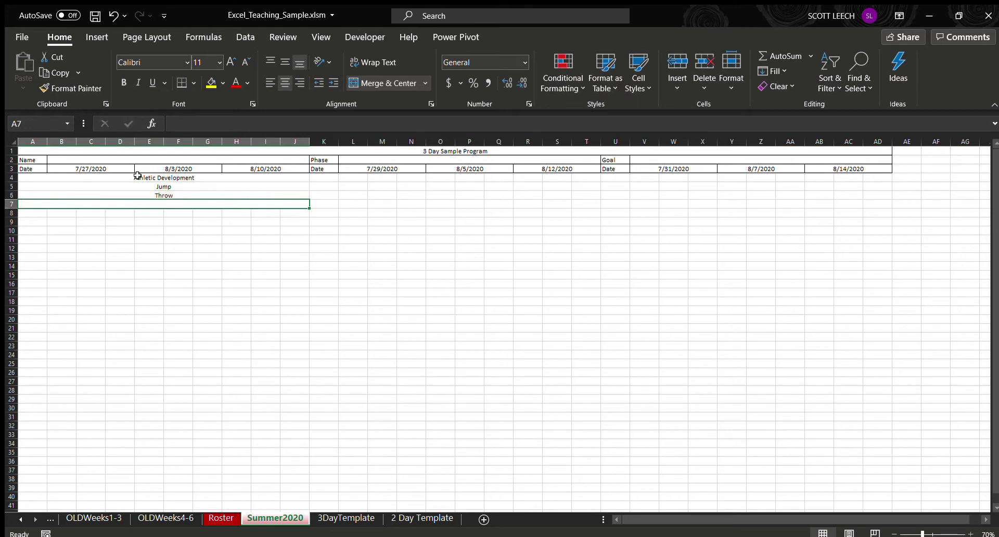
{"action": "type", "text": "Sprint"}
{"action": "key", "text": "Return"}
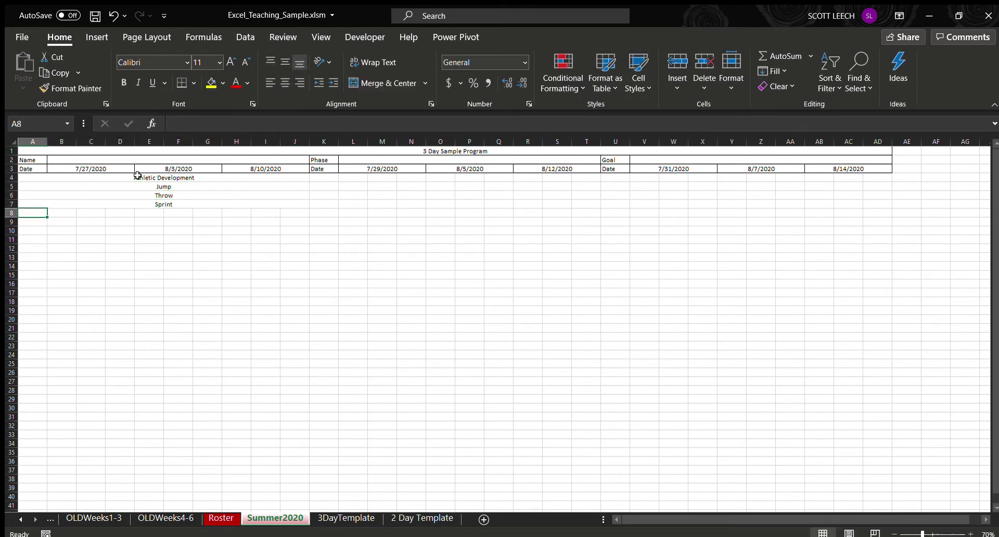
{"action": "left_click", "coordinate": [215, 264]}
{"action": "mouse_move", "coordinate": [156, 178]}
{"action": "left_mouse_down"}
{"action": "mouse_move", "coordinate": [160, 205]}
{"action": "mouse_move", "coordinate": [156, 176]}
{"action": "left_mouse_up"}
{"action": "left_click", "coordinate": [183, 230]}
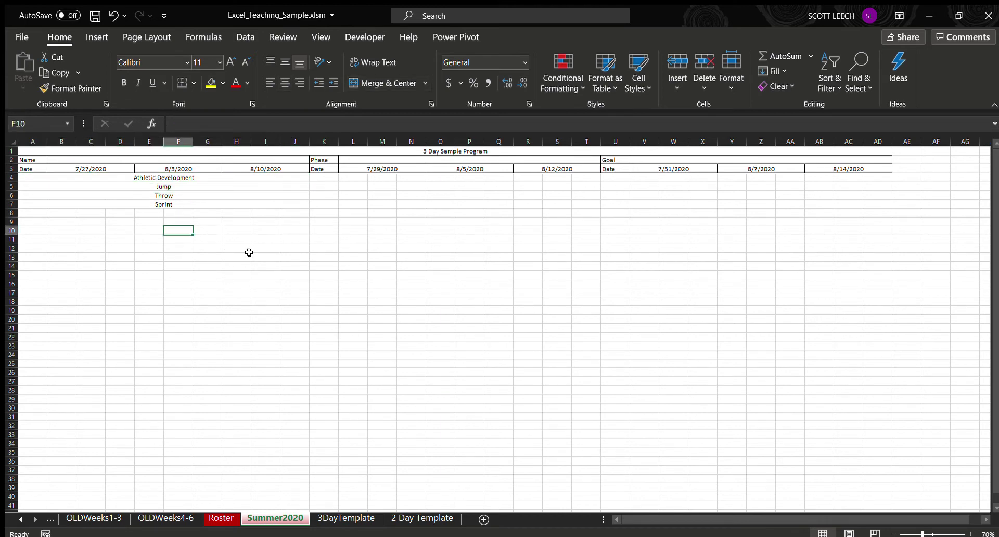
{"action": "left_click", "coordinate": [276, 257]}
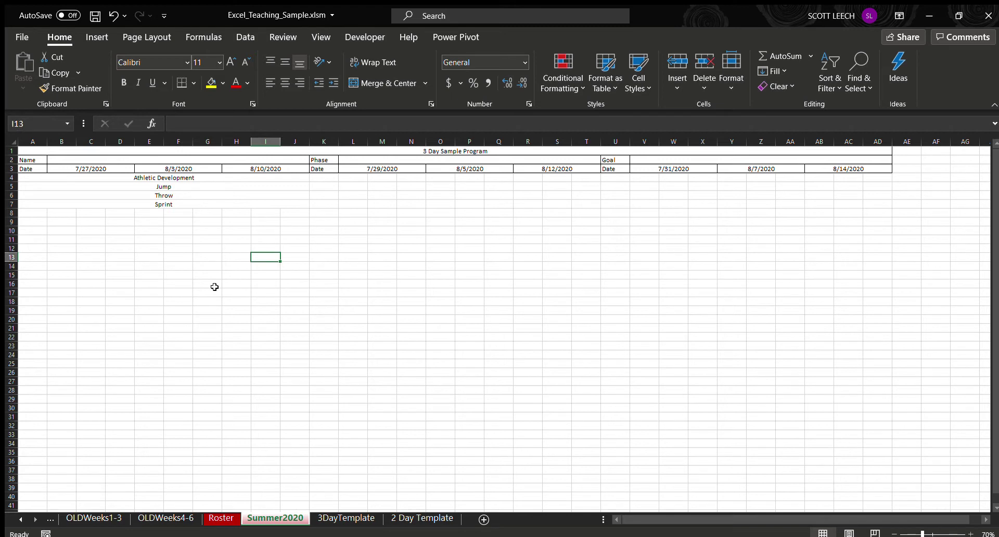
{"action": "left_click", "coordinate": [153, 177]}
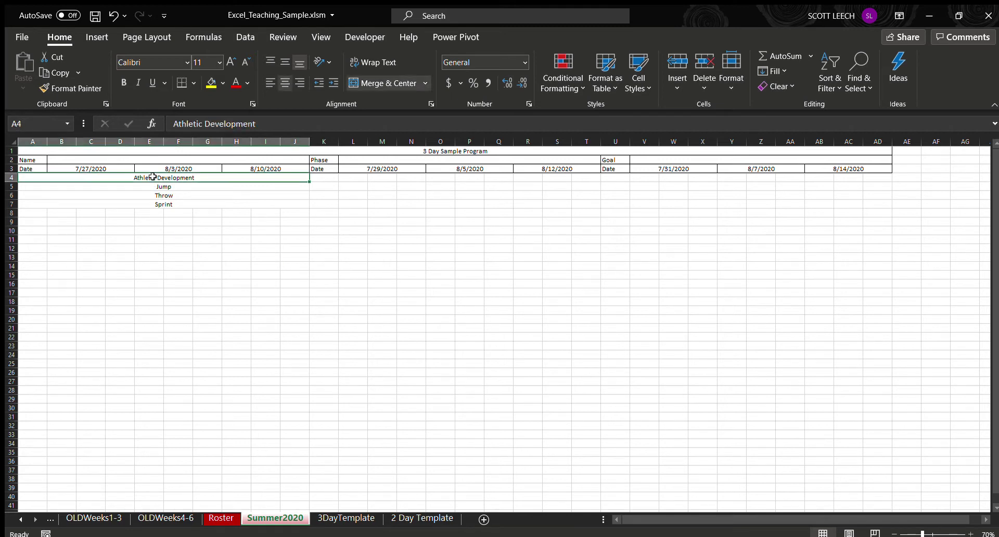
{"action": "left_click", "coordinate": [156, 186], "text": "ctrl"}
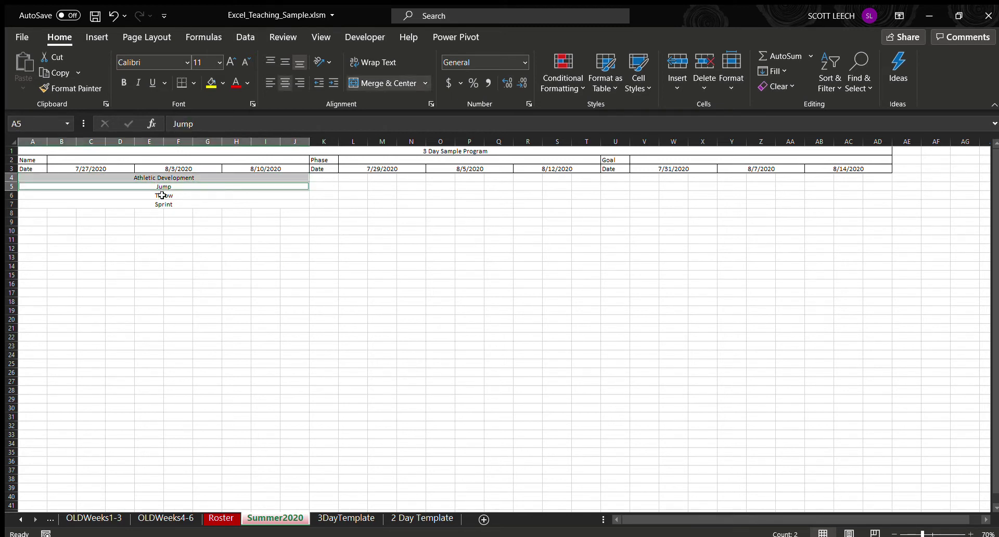
{"action": "left_click", "coordinate": [162, 196], "text": "ctrl"}
{"action": "left_click", "coordinate": [162, 204], "text": "ctrl"}
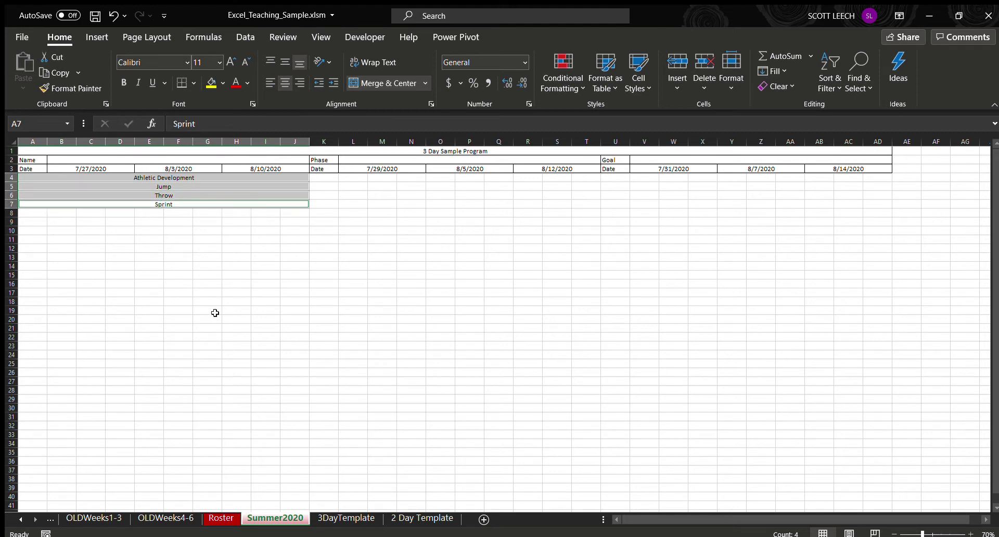
{"action": "left_click", "coordinate": [214, 221]}
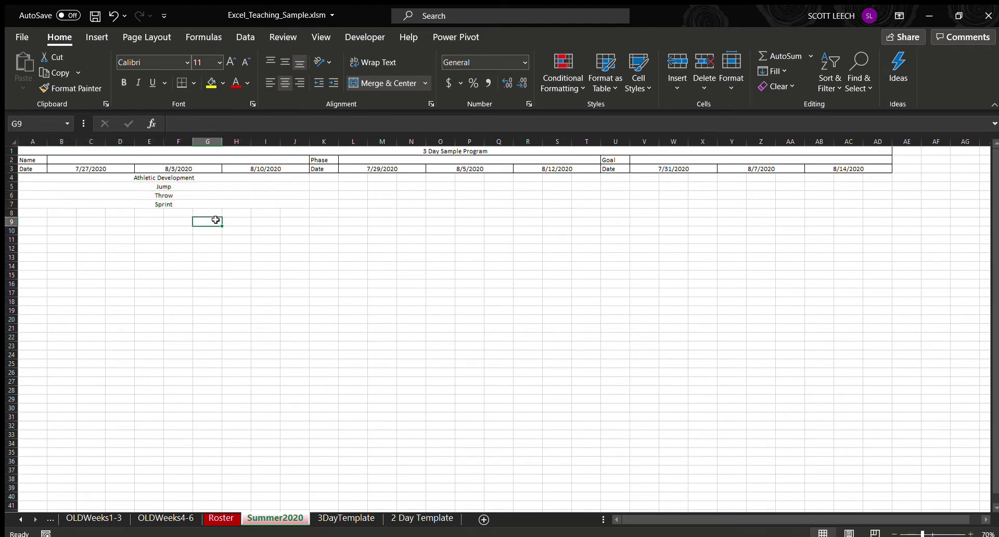
{"action": "left_click", "coordinate": [177, 175]}
{"action": "left_click_drag", "start_coordinate": [178, 175], "coordinate": [180, 204]}
{"action": "left_click", "coordinate": [180, 203]}
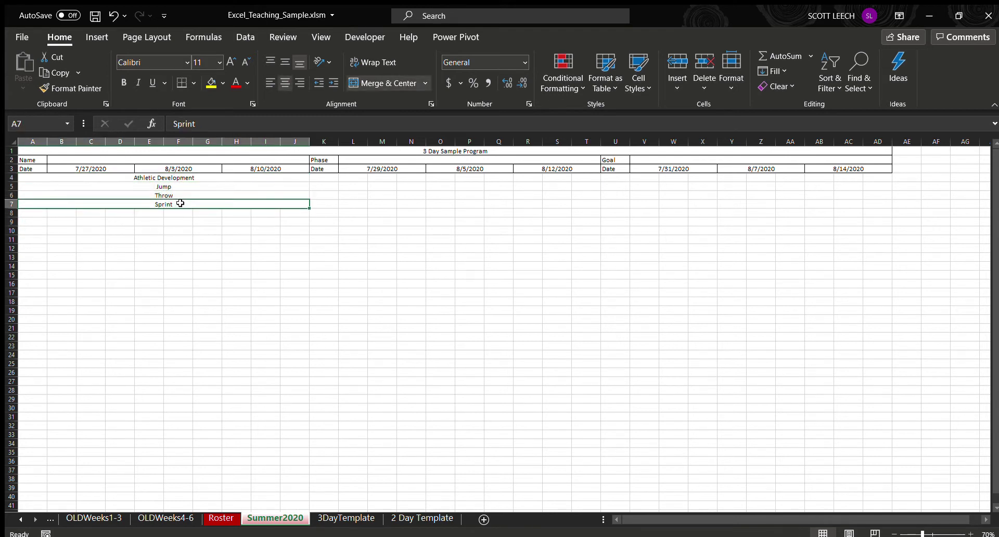
Step: Give the Athletic Development to Sprint block A4:J7 a thick solid outline with dotted lines between its rows
{"action": "left_click", "coordinate": [164, 178]}
{"action": "left_click_drag", "start_coordinate": [164, 180], "coordinate": [166, 204]}
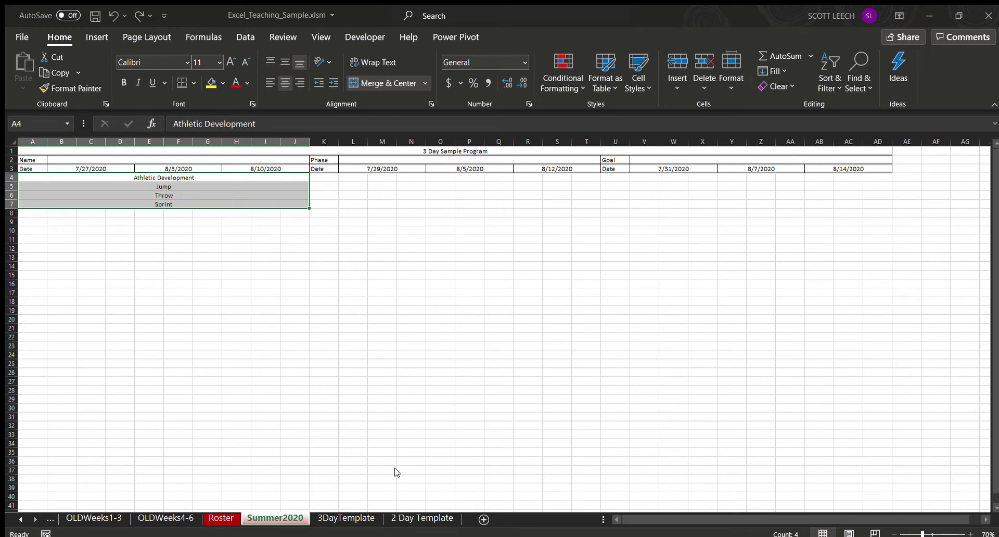
{"action": "left_click", "coordinate": [184, 258]}
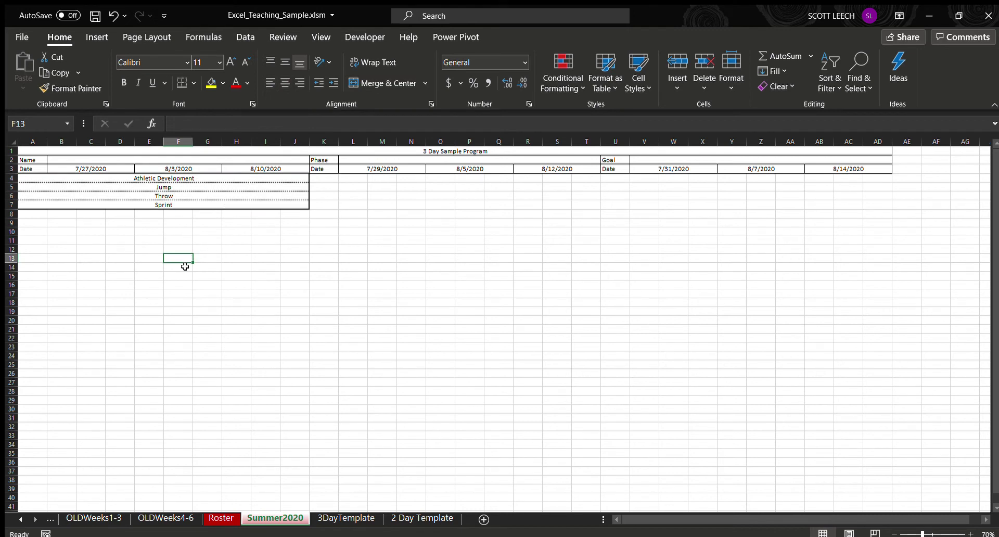
Step: Apply a heavier dashed bottom border to the Athletic Development cell in row 4
{"action": "left_click", "coordinate": [166, 178]}
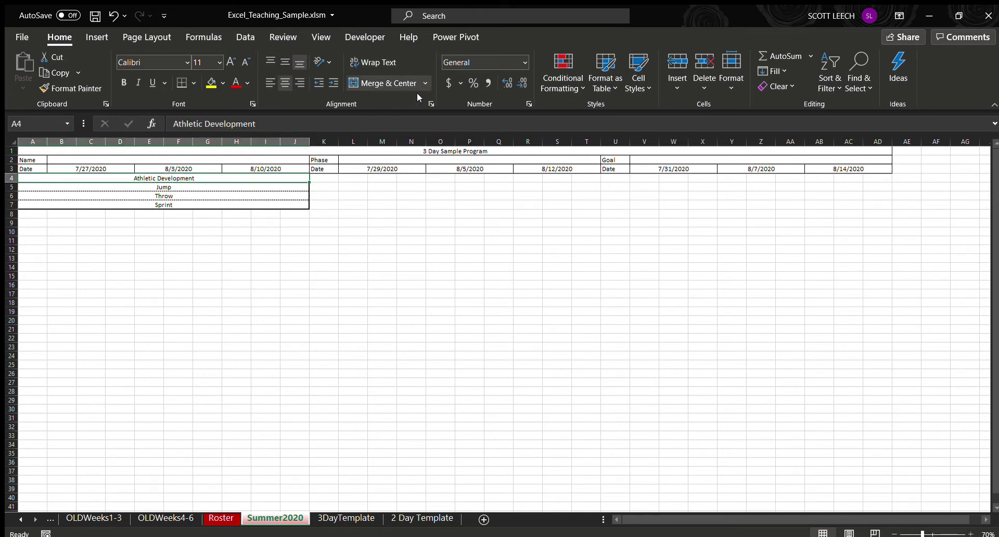
{"action": "left_click", "coordinate": [225, 239]}
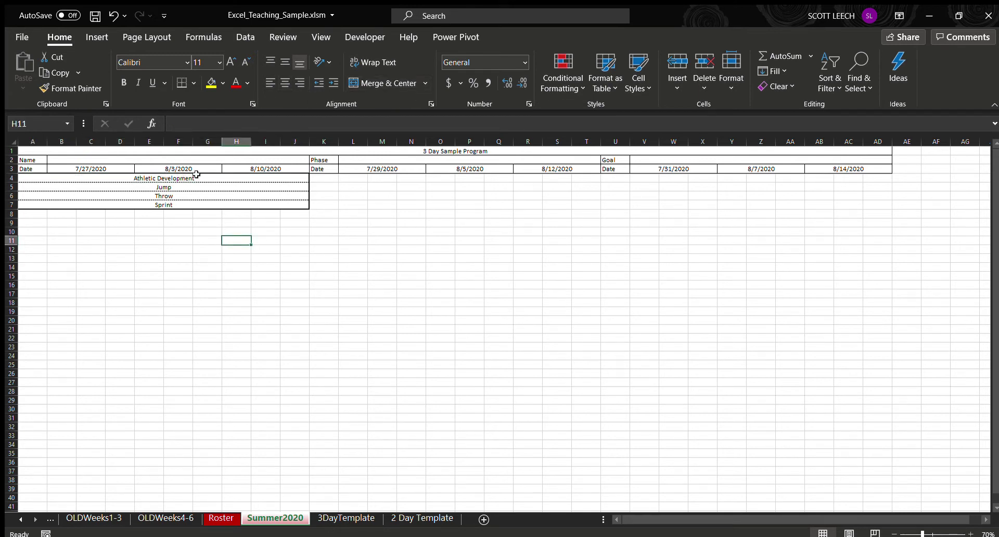
{"action": "left_click", "coordinate": [215, 180]}
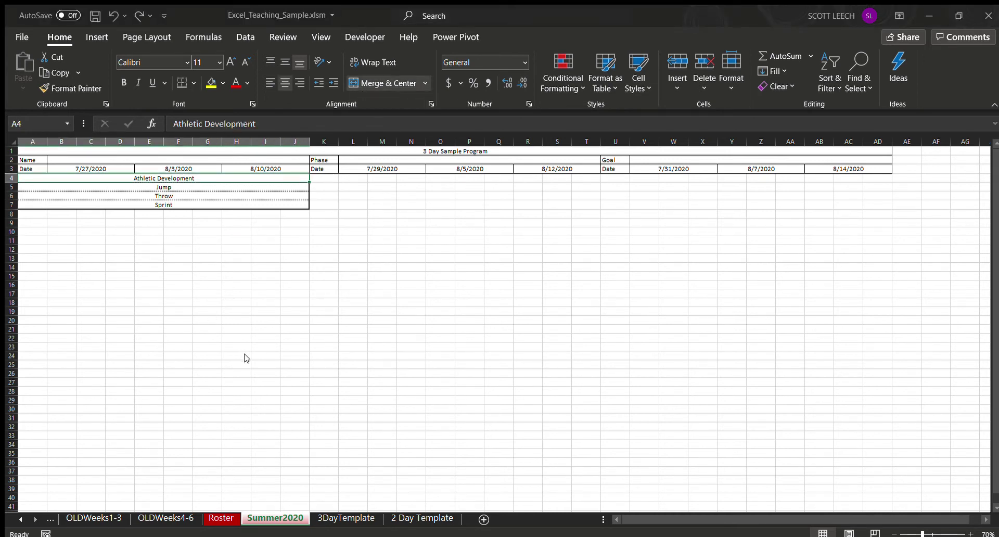
{"action": "key", "text": "ctrl+c"}
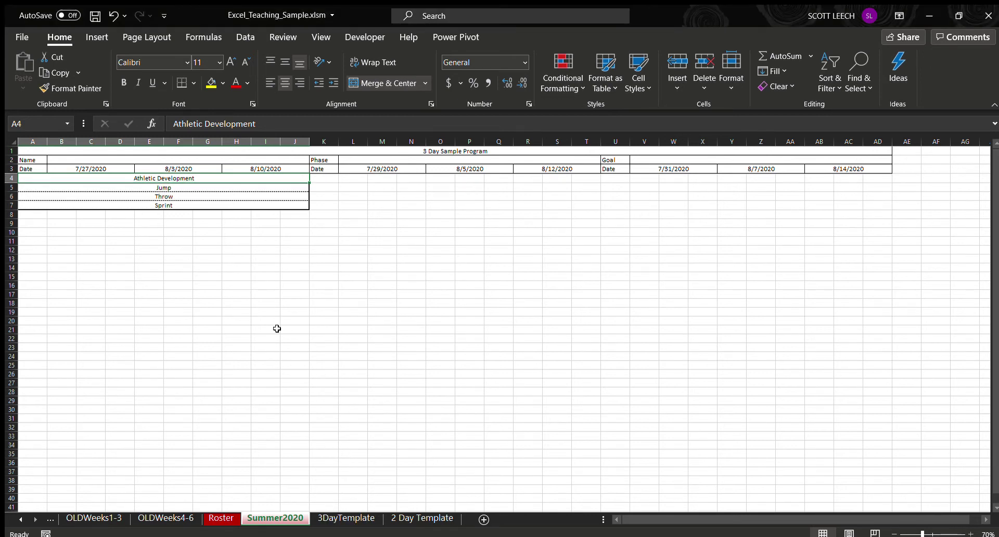
{"action": "left_click", "coordinate": [231, 283]}
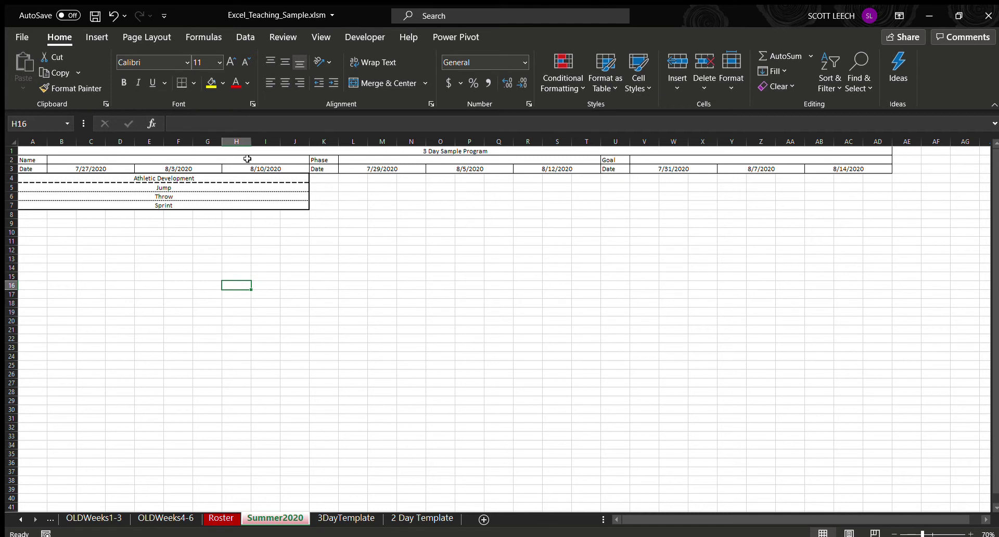
Step: Apply a thick outline border around the Name and Date header block A2:J3
{"action": "left_click_drag", "start_coordinate": [249, 158], "coordinate": [33, 165]}
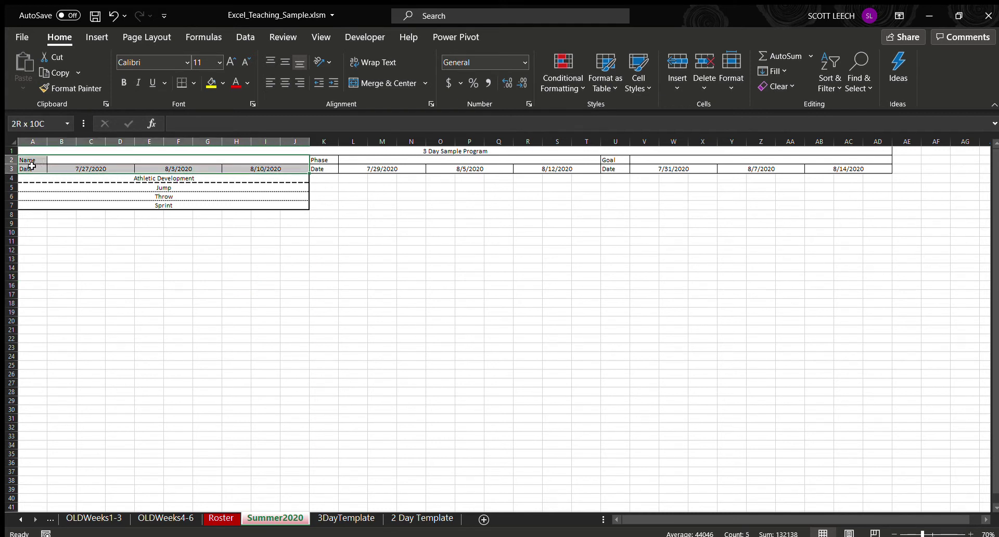
{"action": "left_click", "coordinate": [429, 103]}
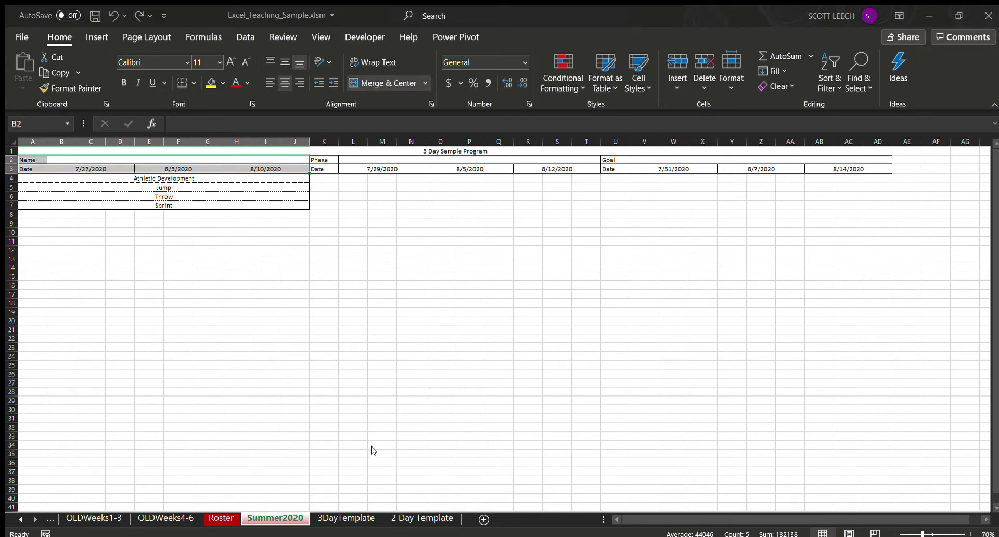
{"action": "key", "text": "Return"}
{"action": "left_click", "coordinate": [315, 278]}
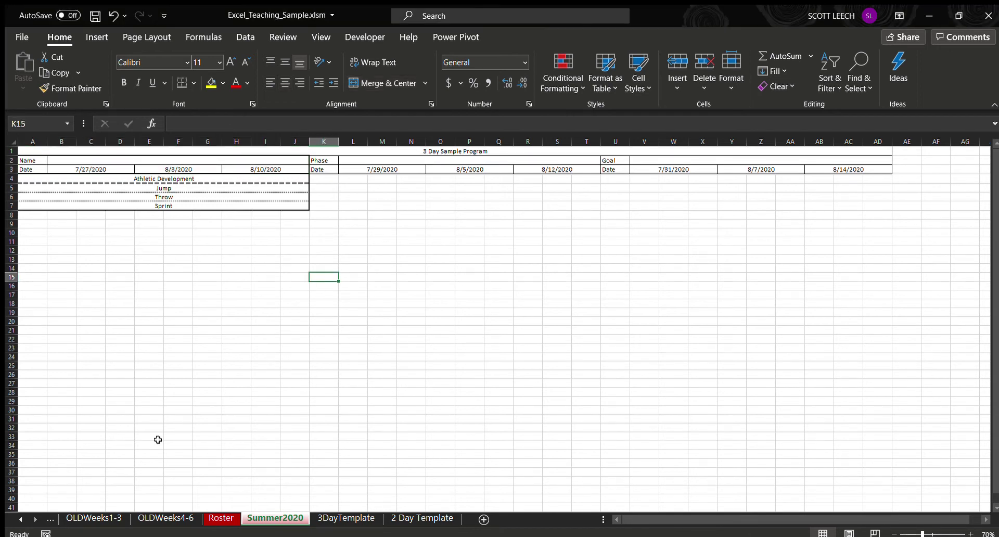
Step: Apply a thick outline border to the Phase block K2:T3 and the Goal block U2:AD3
{"action": "left_click_drag", "start_coordinate": [315, 156], "coordinate": [547, 170]}
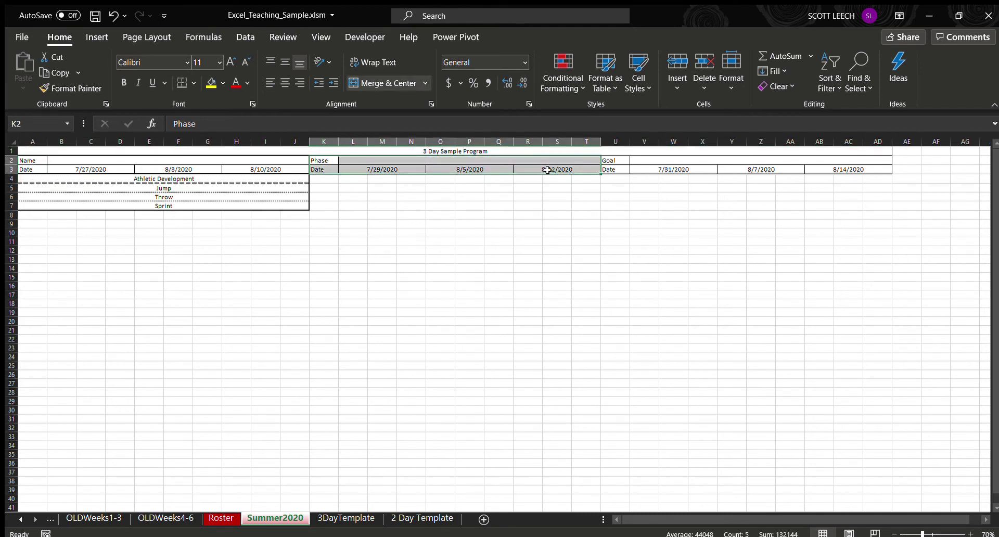
{"action": "left_click_drag", "start_coordinate": [611, 161], "coordinate": [764, 165]}
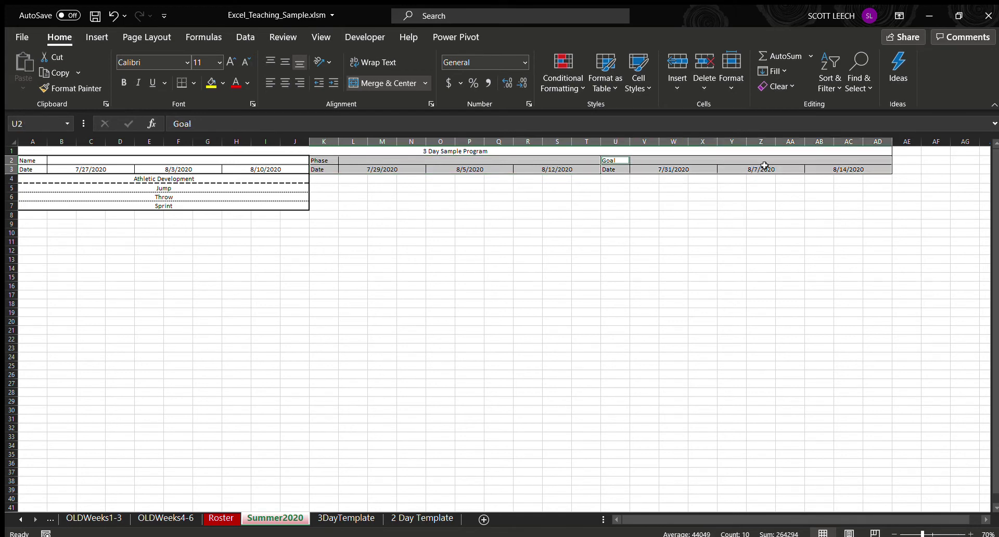
{"action": "left_click", "coordinate": [428, 102]}
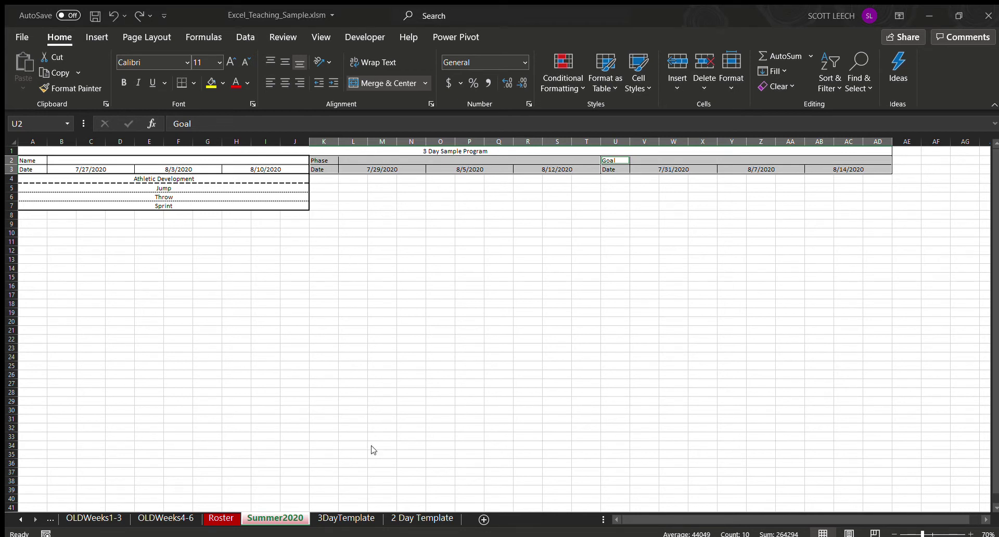
{"action": "left_click", "coordinate": [628, 359]}
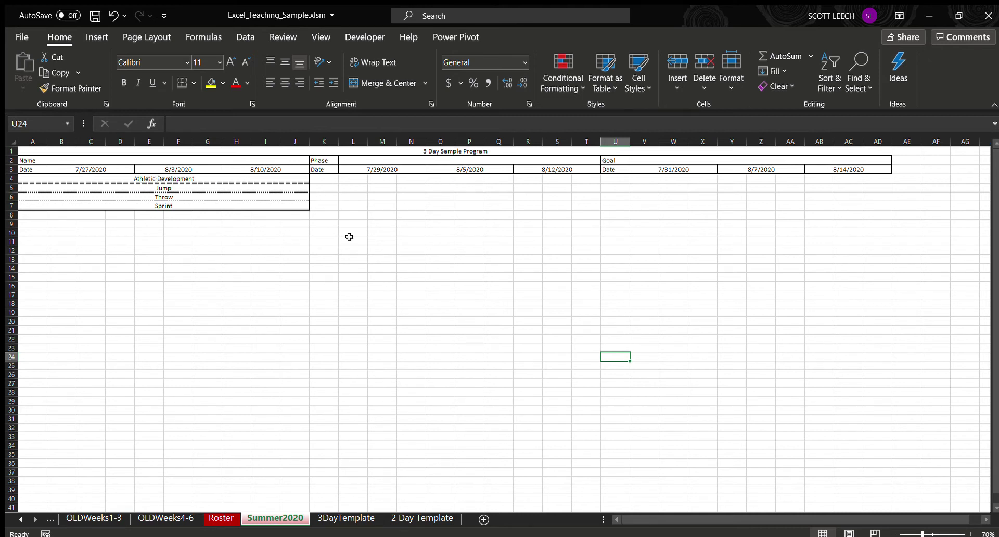
Step: Examine how the second day's Athletic Development rows sit beside the Warmup cell in 3DayTemplate
{"action": "left_click", "coordinate": [359, 519]}
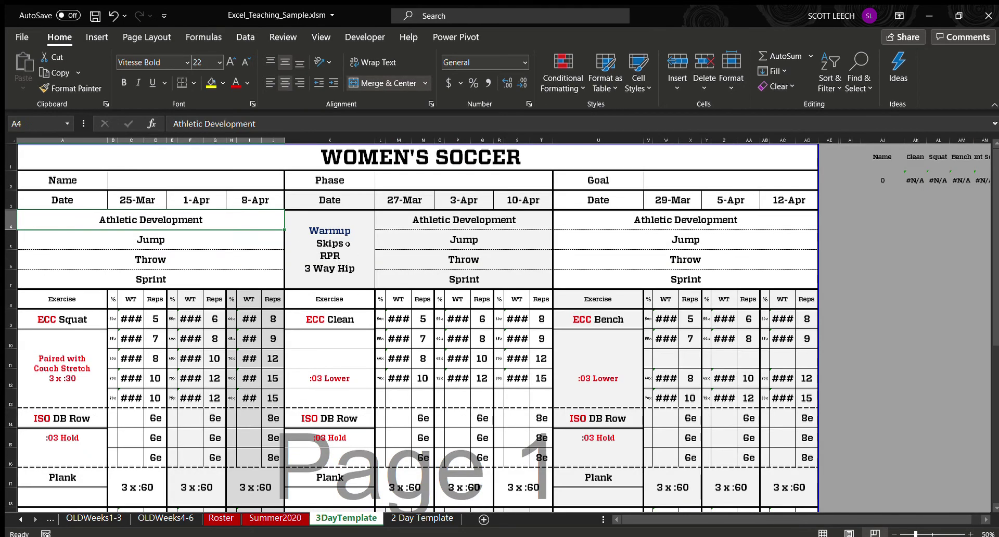
{"action": "left_click", "coordinate": [408, 219]}
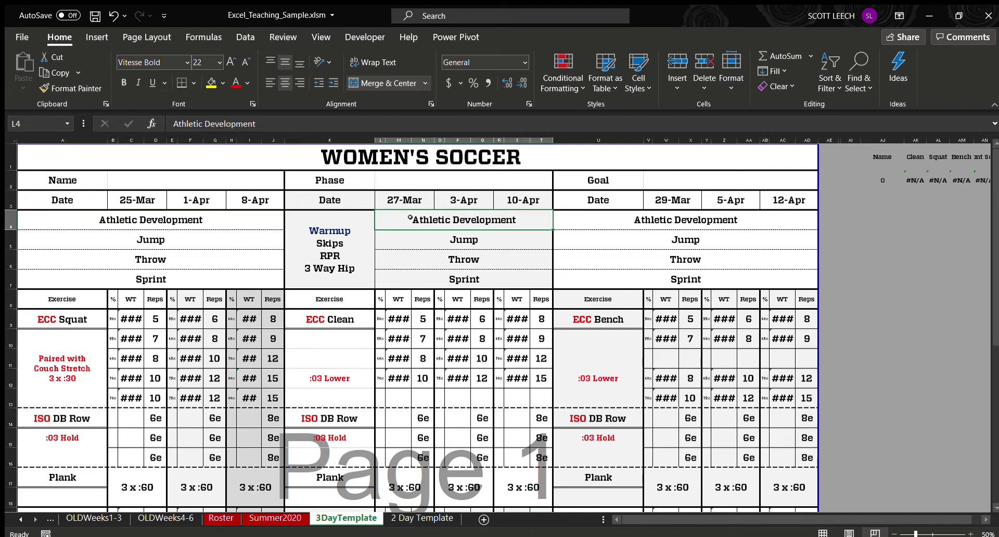
{"action": "left_click_drag", "start_coordinate": [410, 224], "coordinate": [409, 262]}
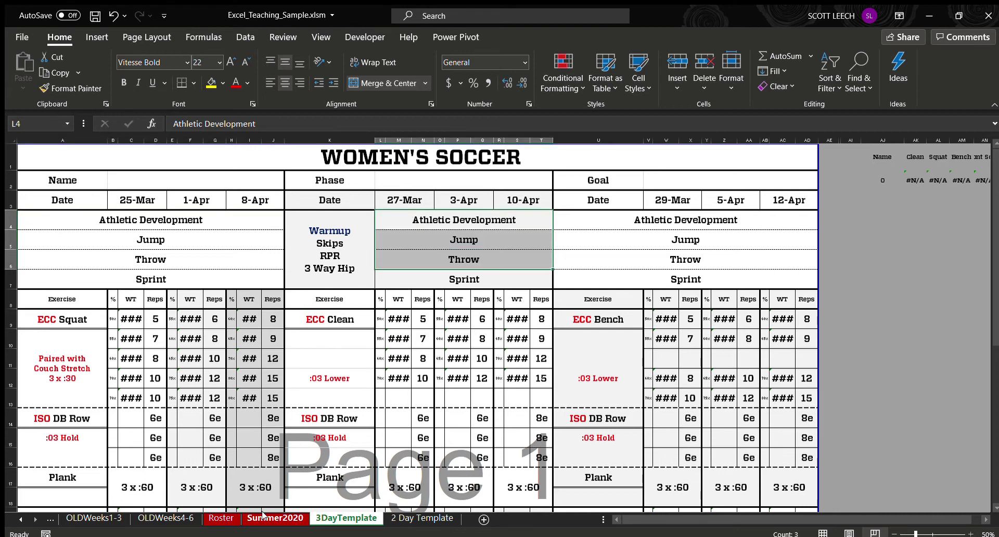
Step: In Summer2020, merge columns L through T into one cell in each row from 4 to 7
{"action": "left_click", "coordinate": [275, 518]}
{"action": "left_click_drag", "start_coordinate": [352, 179], "coordinate": [585, 180]}
{"action": "left_click", "coordinate": [382, 83]}
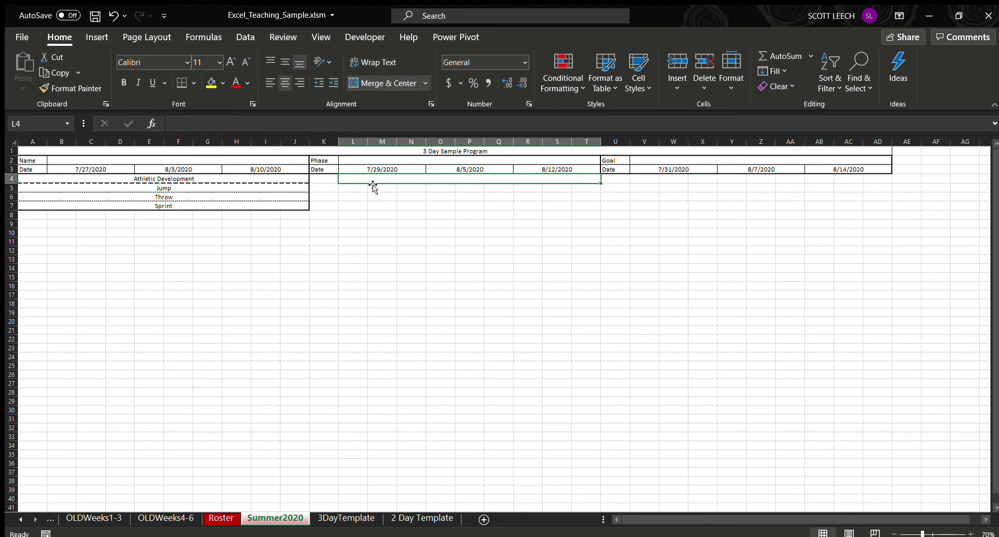
{"action": "left_click_drag", "start_coordinate": [350, 188], "coordinate": [582, 189]}
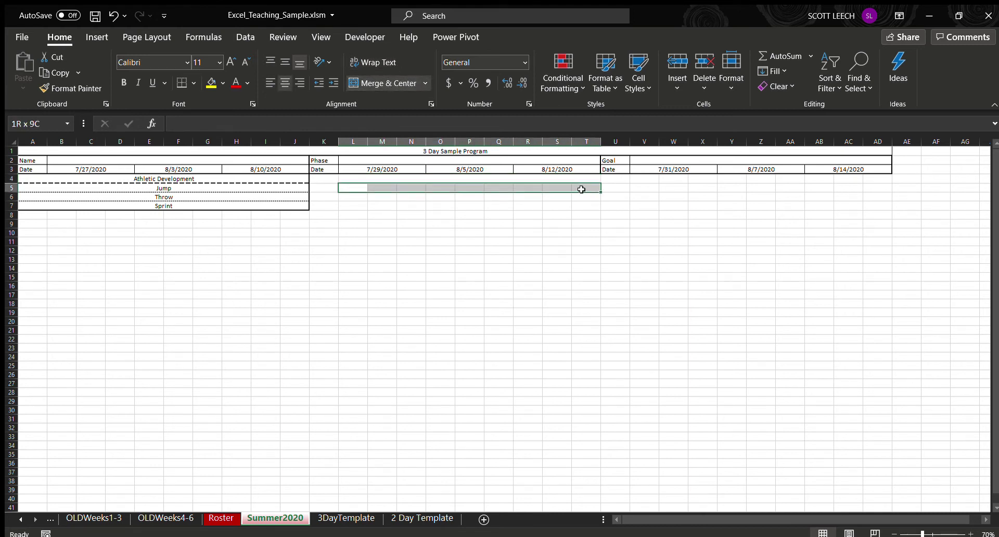
{"action": "left_click", "coordinate": [382, 84]}
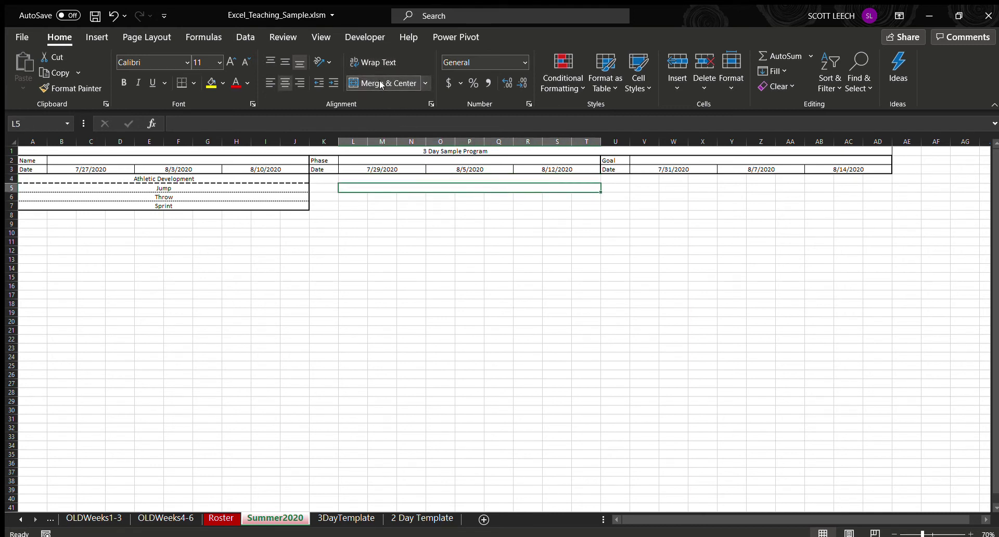
{"action": "key", "text": "ctrl+c"}
{"action": "left_click", "coordinate": [397, 206]}
{"action": "key", "text": "ctrl+v"}
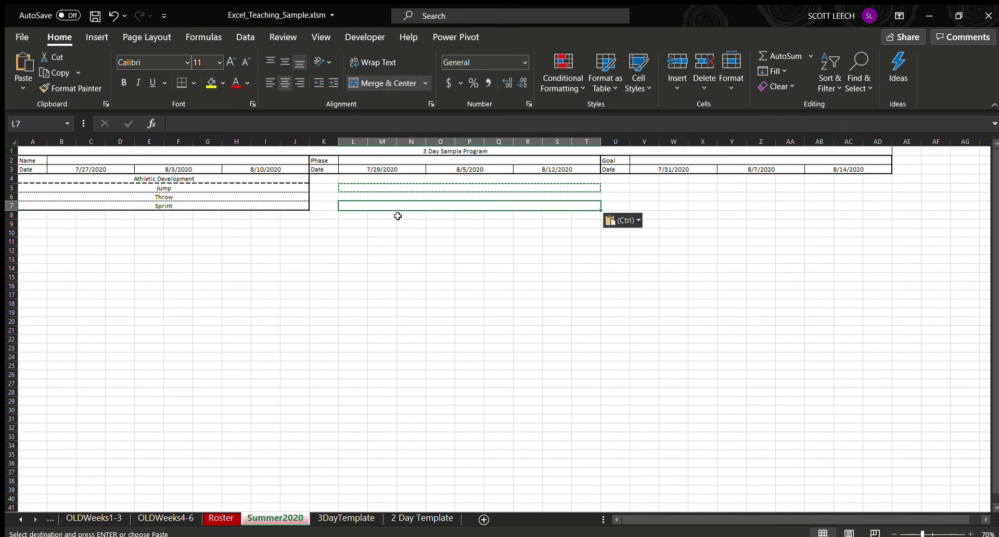
Step: Enter Athletic Development, Jump, Throw and Sprint in the merged cells L4 to L7
{"action": "left_click_drag", "start_coordinate": [156, 178], "coordinate": [157, 205]}
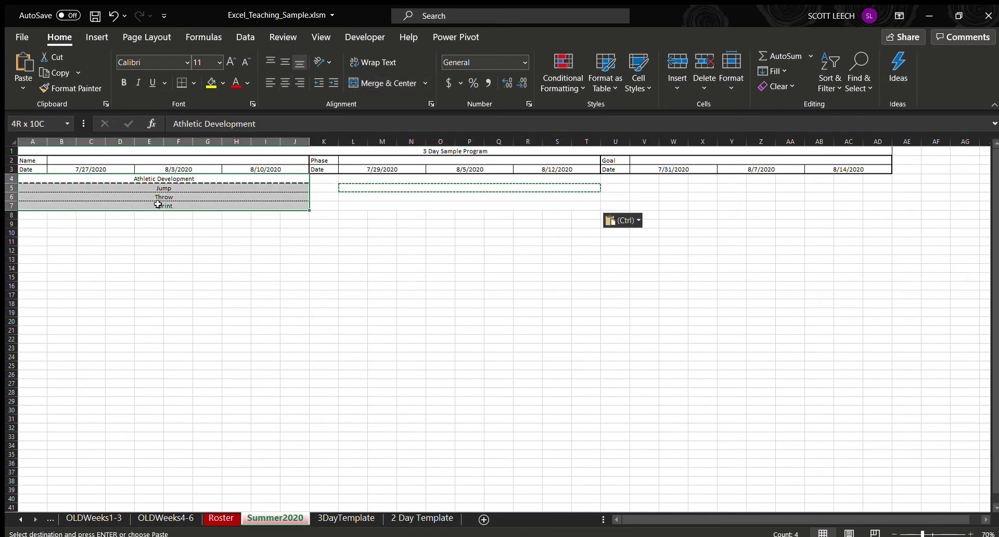
{"action": "left_click", "coordinate": [432, 177]}
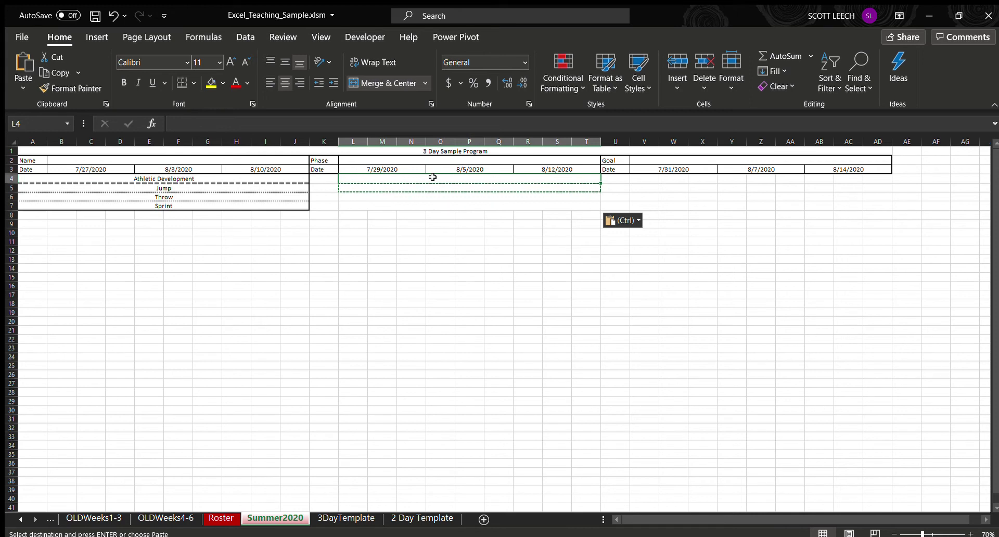
{"action": "type", "text": "Athletic Development"}
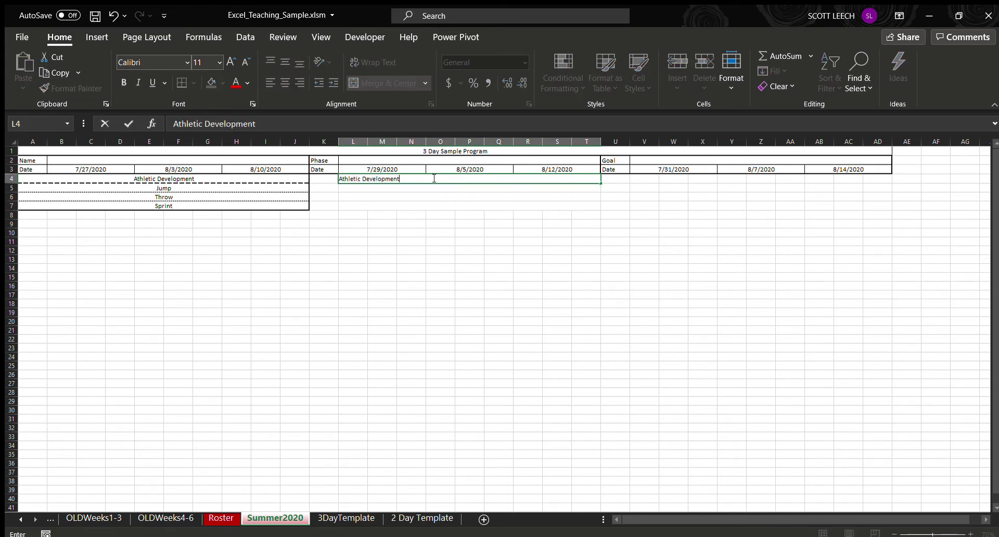
{"action": "key", "text": "Return"}
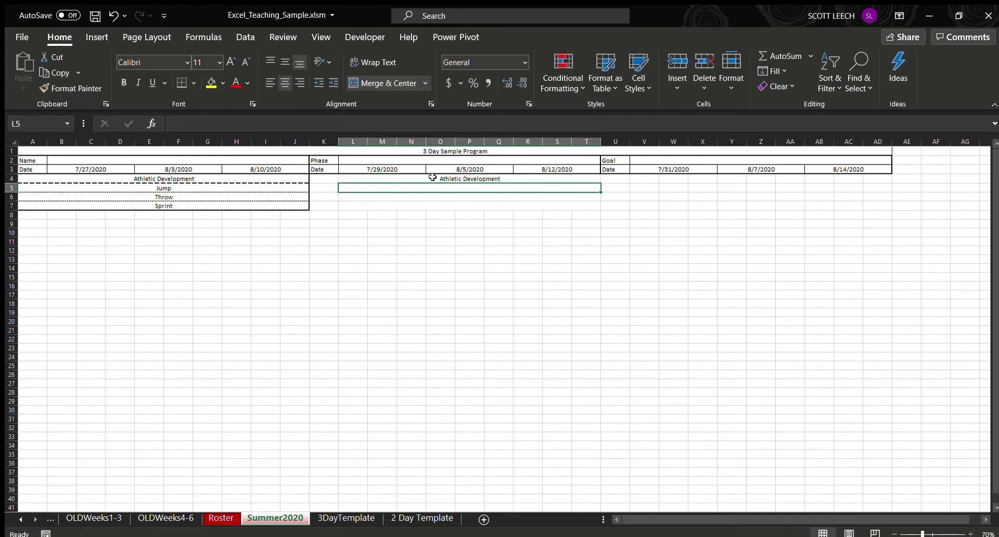
{"action": "type", "text": "Jump"}
{"action": "key", "text": "Return"}
{"action": "type", "text": "Throw"}
{"action": "key", "text": "Return"}
{"action": "type", "text": "Sprint"}
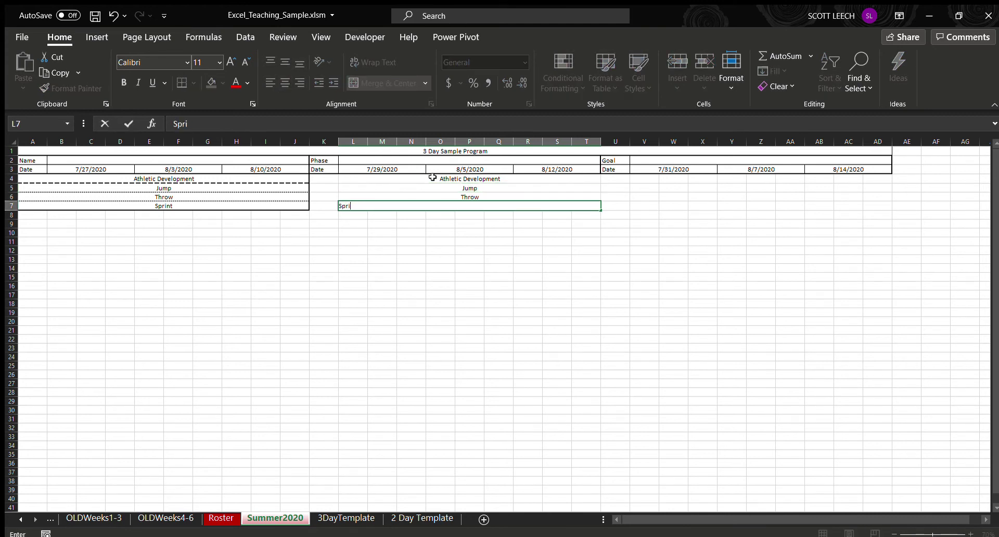
{"action": "key", "text": "Return"}
Step: Border L4:T7 with a thick outline and dotted row lines, using a heavier dashed line below Athletic Development
{"action": "left_click", "coordinate": [432, 178]}
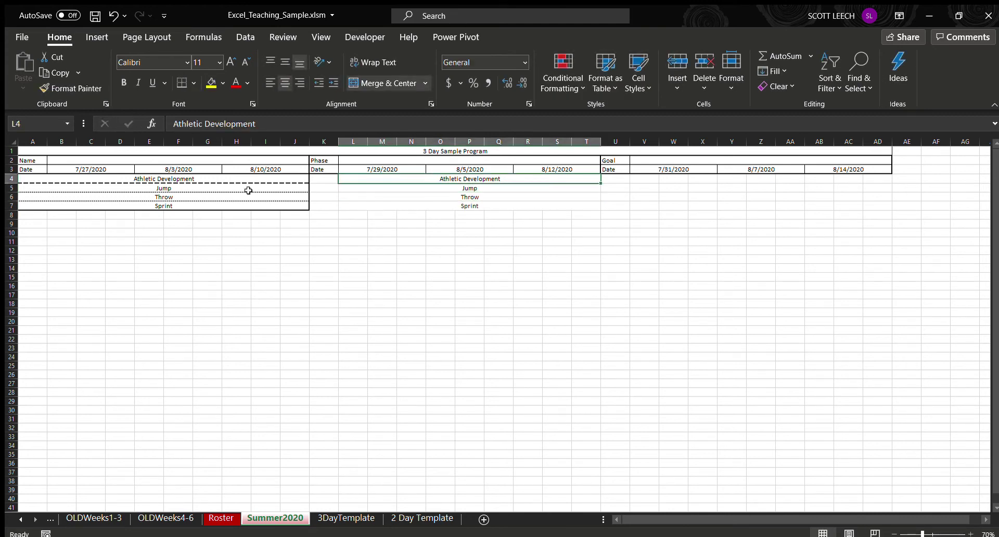
{"action": "left_click_drag", "start_coordinate": [419, 178], "coordinate": [419, 205]}
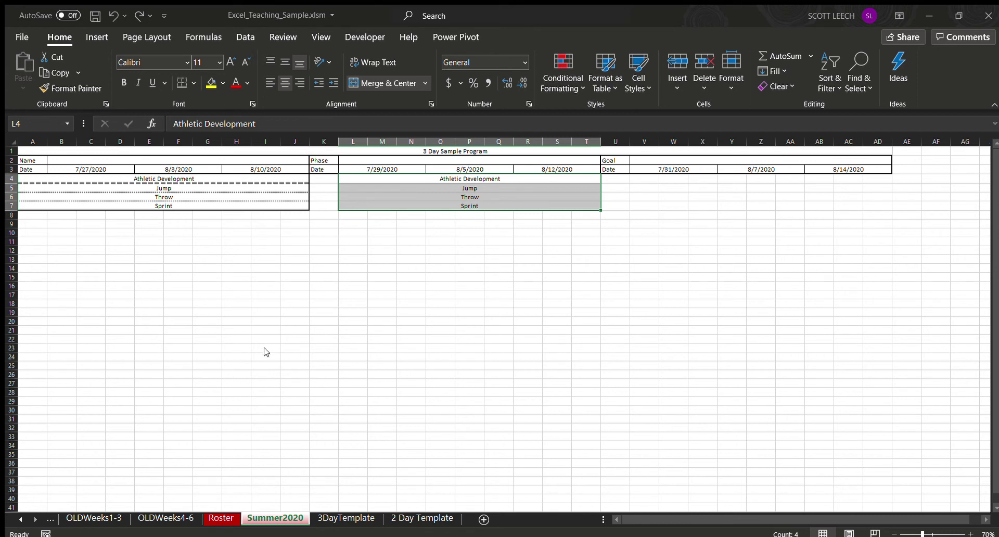
{"action": "left_click", "coordinate": [379, 178]}
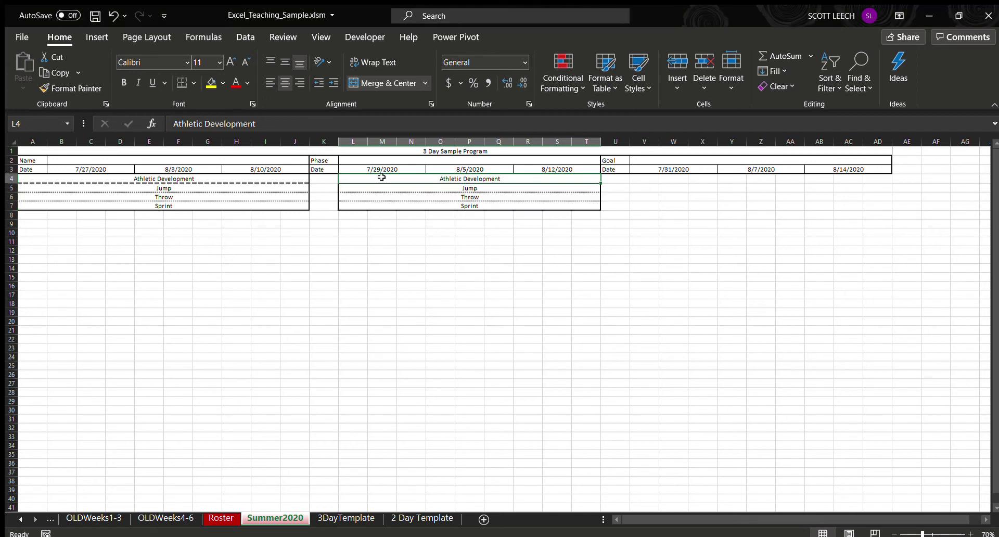
{"action": "left_click", "coordinate": [430, 105]}
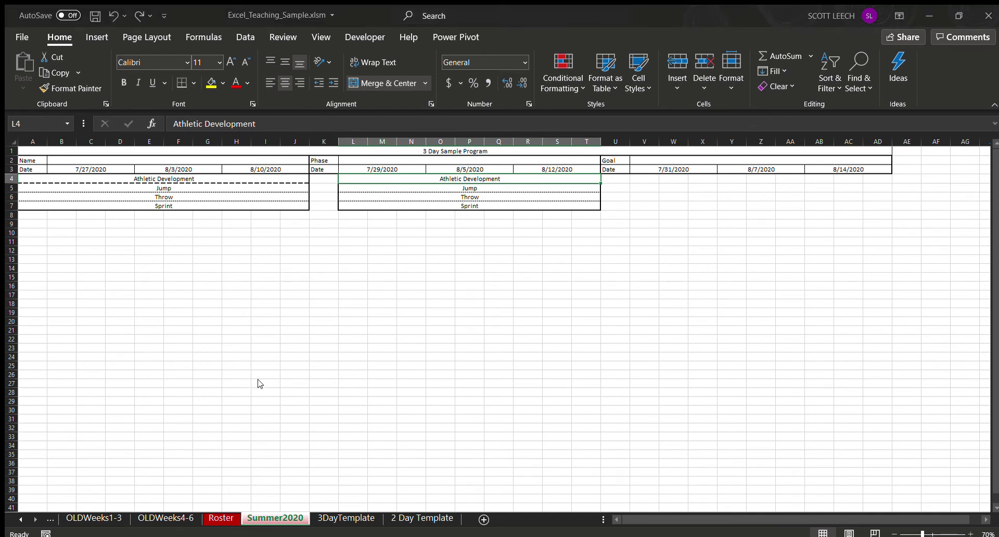
{"action": "left_click", "coordinate": [427, 291]}
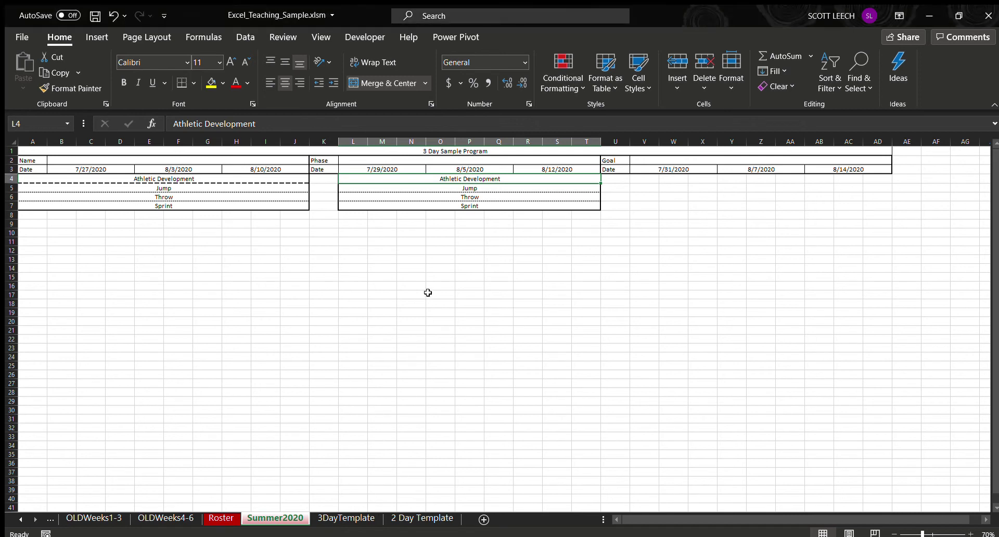
Step: Merge cells K4:K7 between the two Athletic Development blocks into a single centered cell
{"action": "left_click", "coordinate": [321, 169]}
{"action": "left_click", "coordinate": [323, 177]}
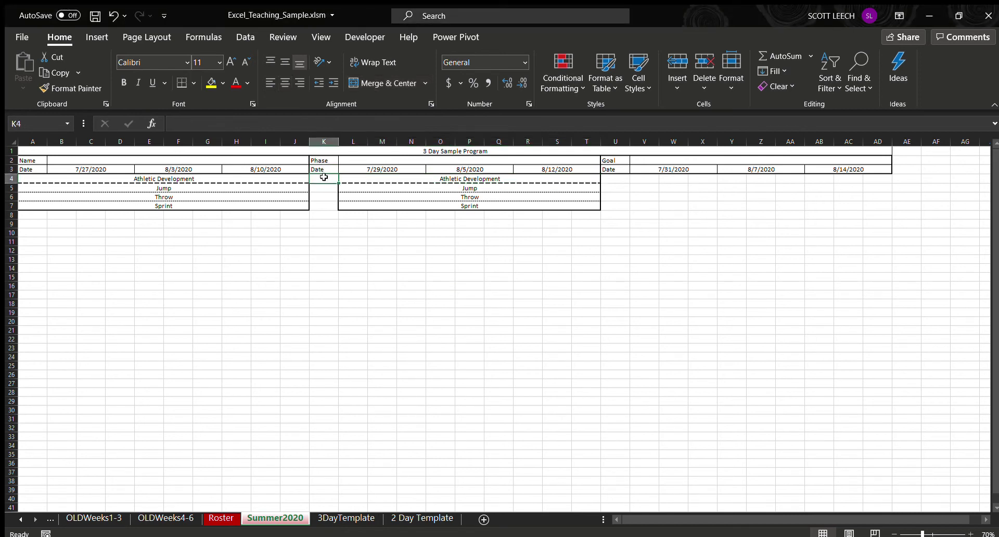
{"action": "left_click_drag", "start_coordinate": [324, 178], "coordinate": [323, 205]}
{"action": "left_click", "coordinate": [382, 78]}
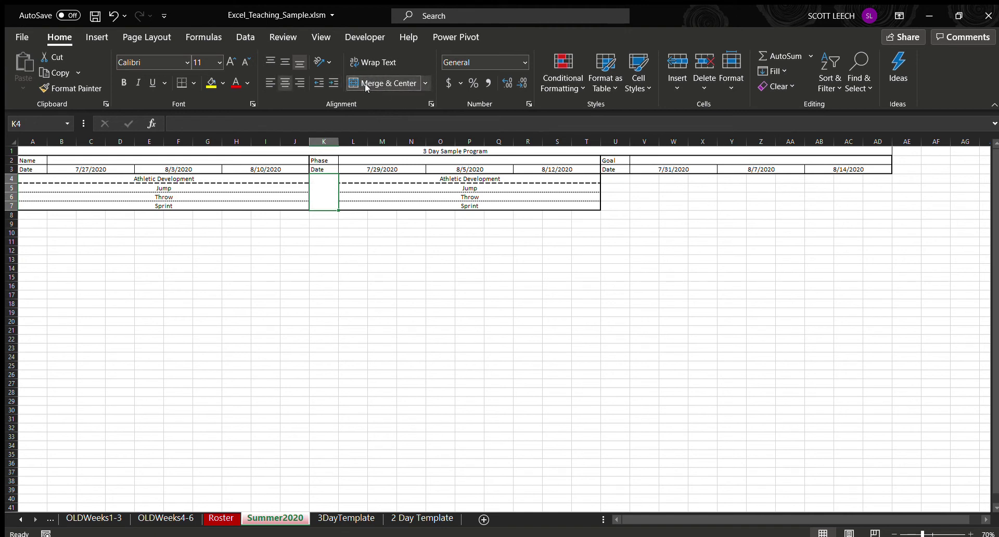
{"action": "left_click", "coordinate": [378, 82]}
Step: Enter Warmup in the merged K4 cell and center it vertically
{"action": "type", "text": "Warmup"}
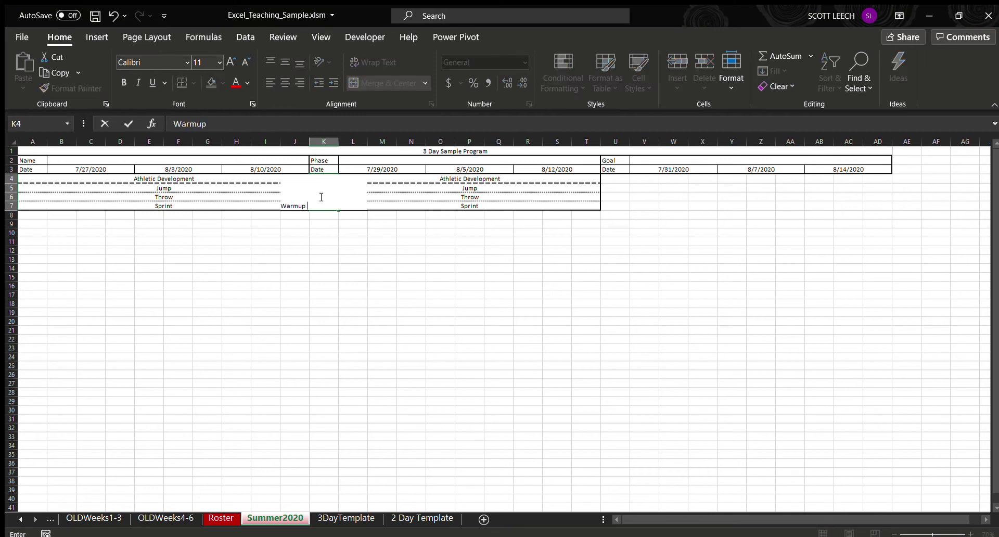
{"action": "key", "text": "ctrl+Return"}
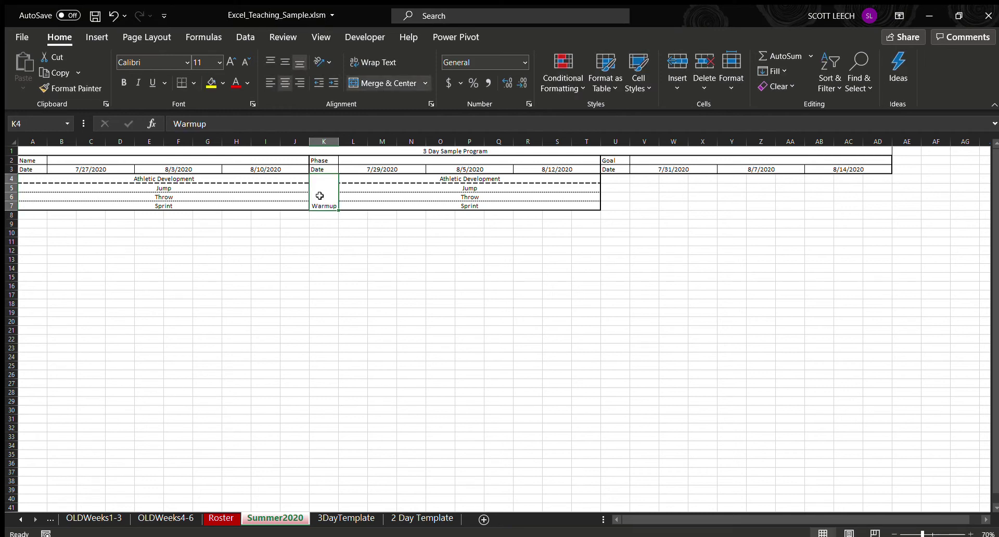
{"action": "left_click", "coordinate": [284, 61]}
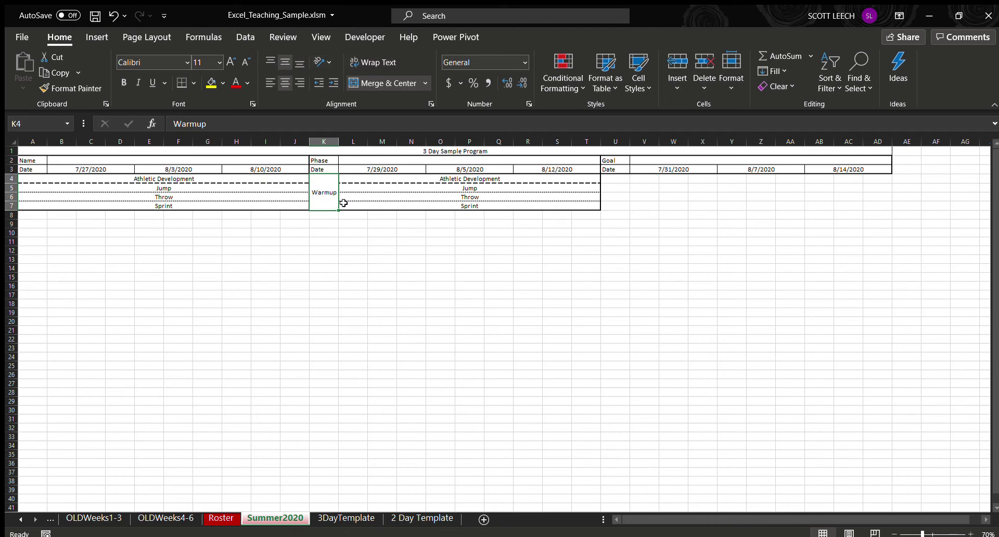
Step: Replace the text in the merged K4 cell with Movement Prep
{"action": "left_click", "coordinate": [222, 129]}
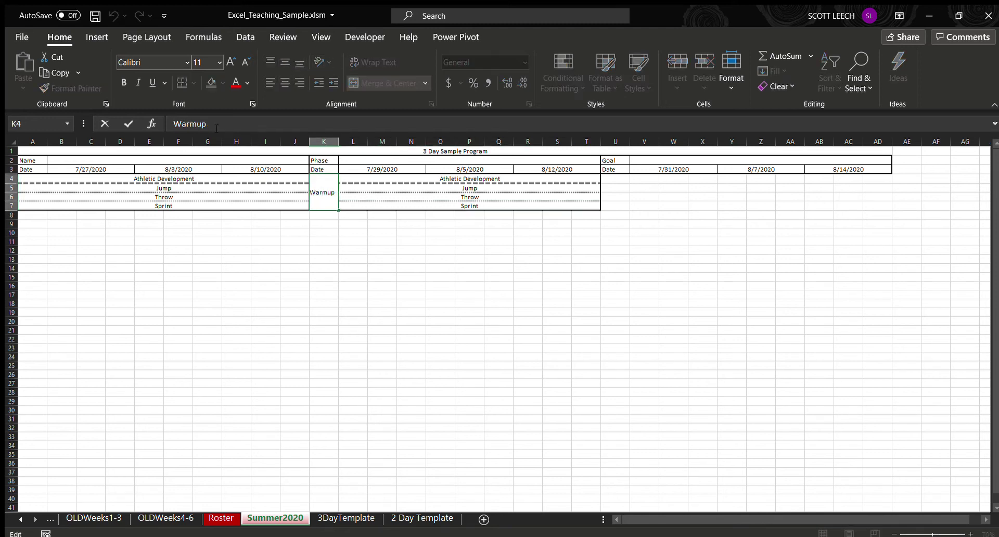
{"action": "double_click", "coordinate": [211, 125]}
{"action": "type", "text": "Movement Prep"}
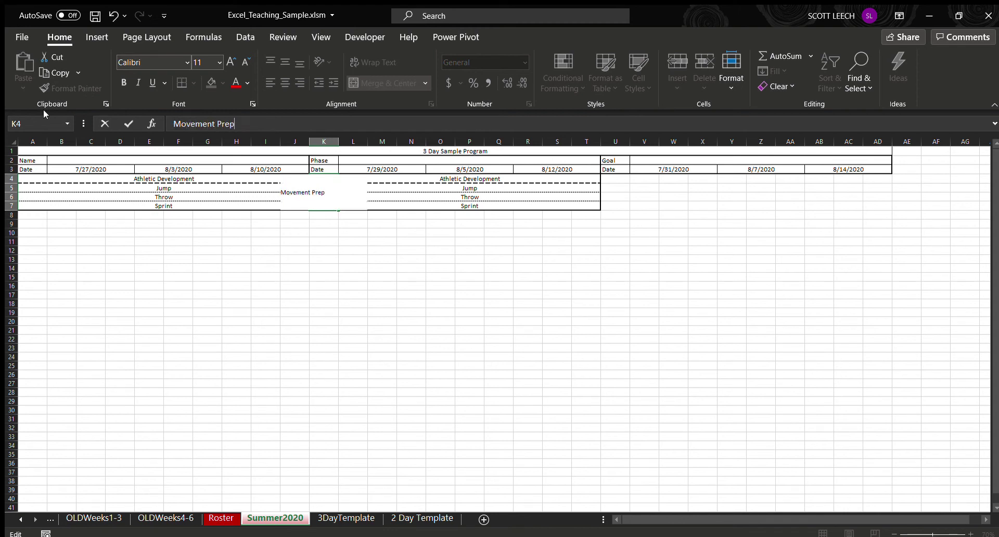
{"action": "key", "text": "Return"}
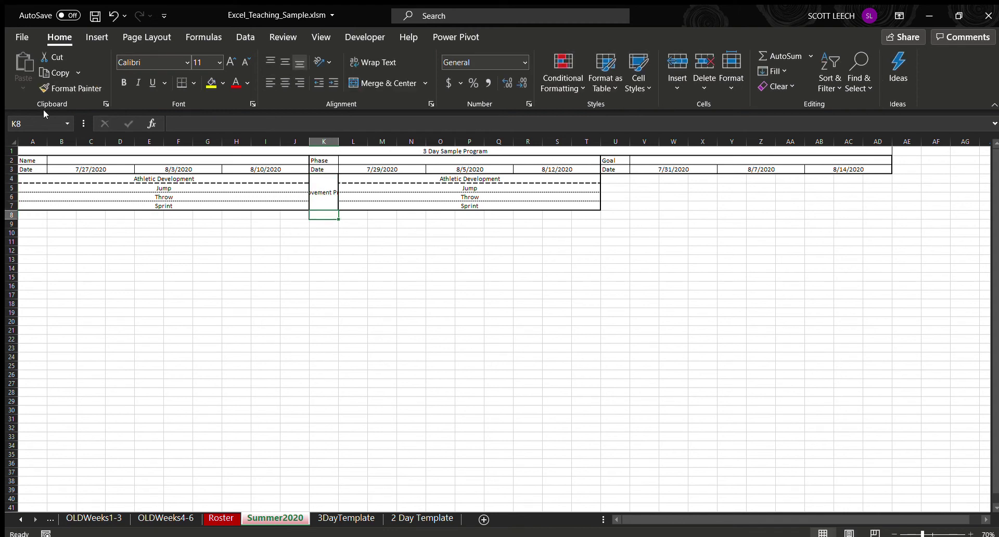
Step: Try shrinking the Movement Prep text to fit inside its merged cell
{"action": "left_click", "coordinate": [321, 191]}
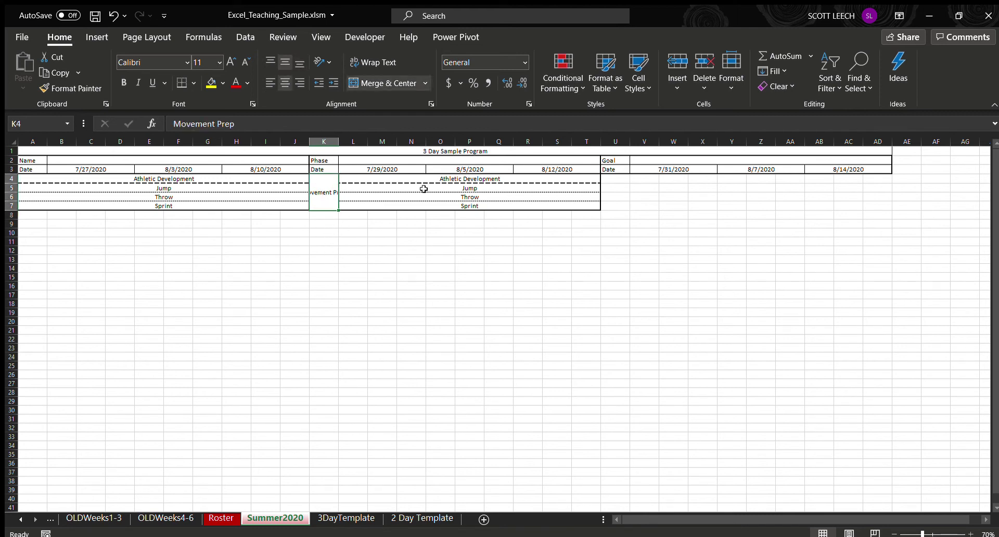
{"action": "left_click", "coordinate": [429, 103]}
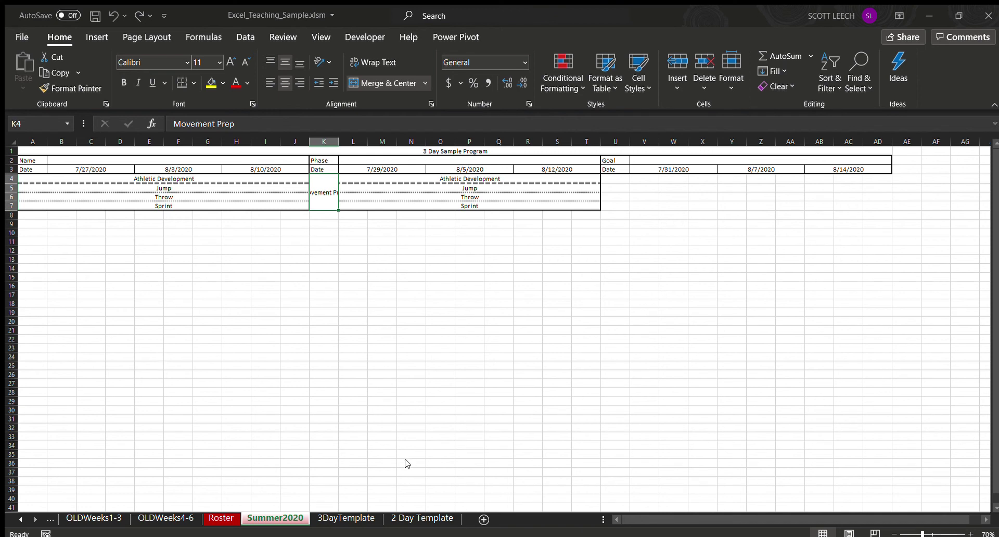
{"action": "key", "text": "ctrl+y"}
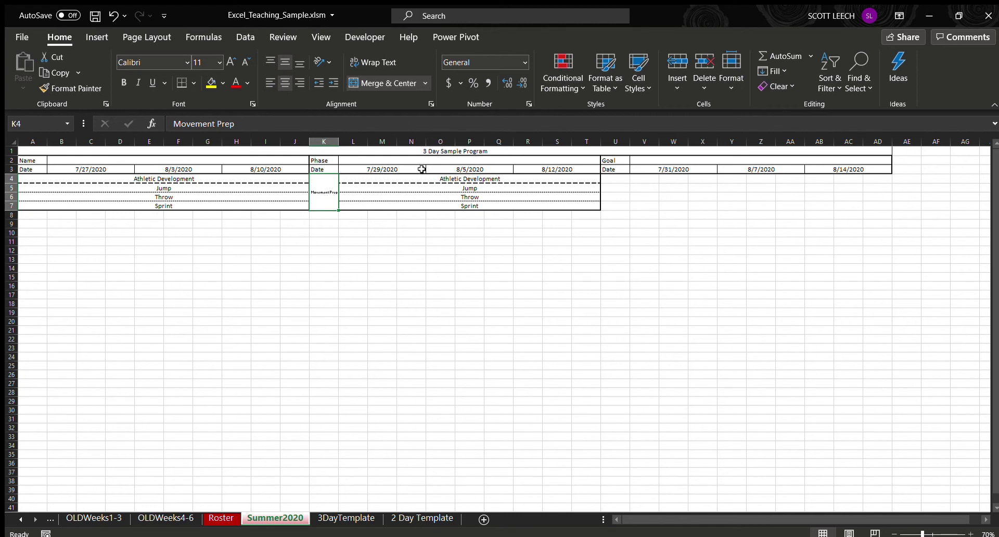
{"action": "left_click", "coordinate": [428, 103]}
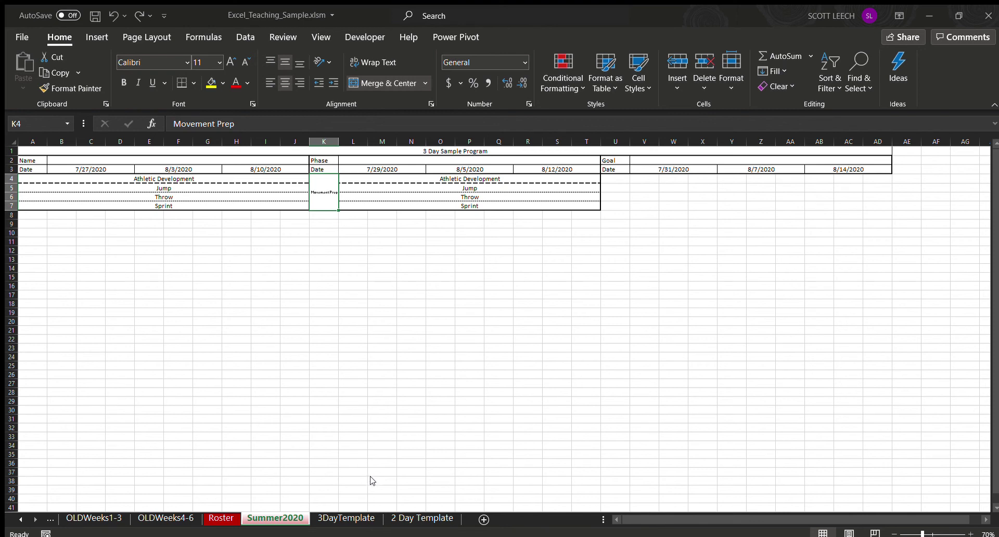
{"action": "left_click", "coordinate": [383, 509]}
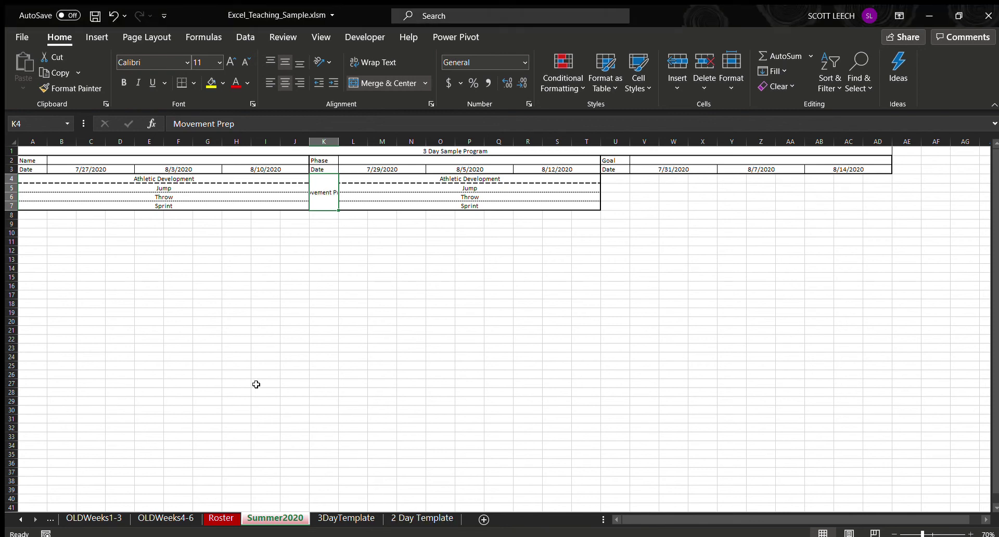
Step: Wrap the Movement Prep text and widen column K until it fits on one line
{"action": "left_click", "coordinate": [373, 64]}
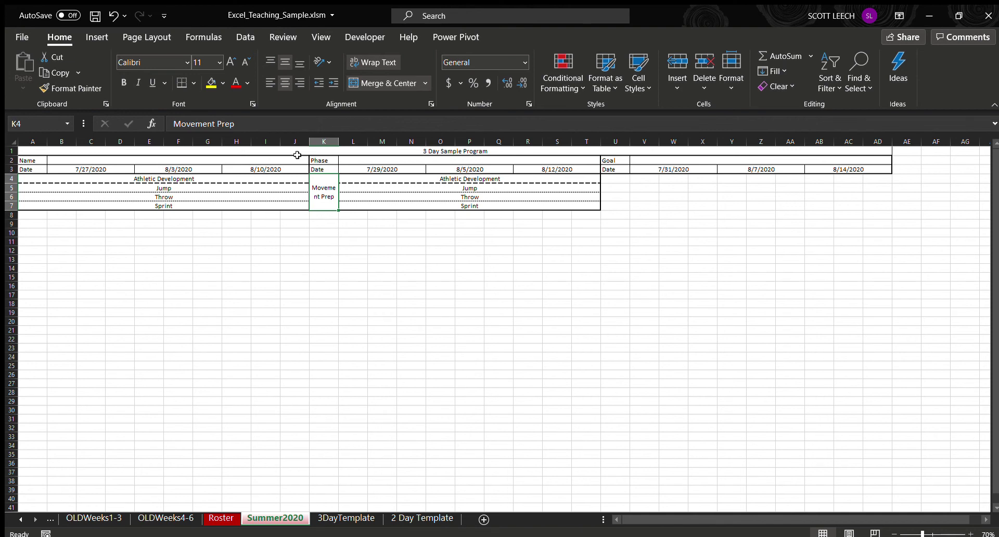
{"action": "left_click_drag", "start_coordinate": [338, 142], "coordinate": [363, 141]}
{"action": "left_click", "coordinate": [330, 303]}
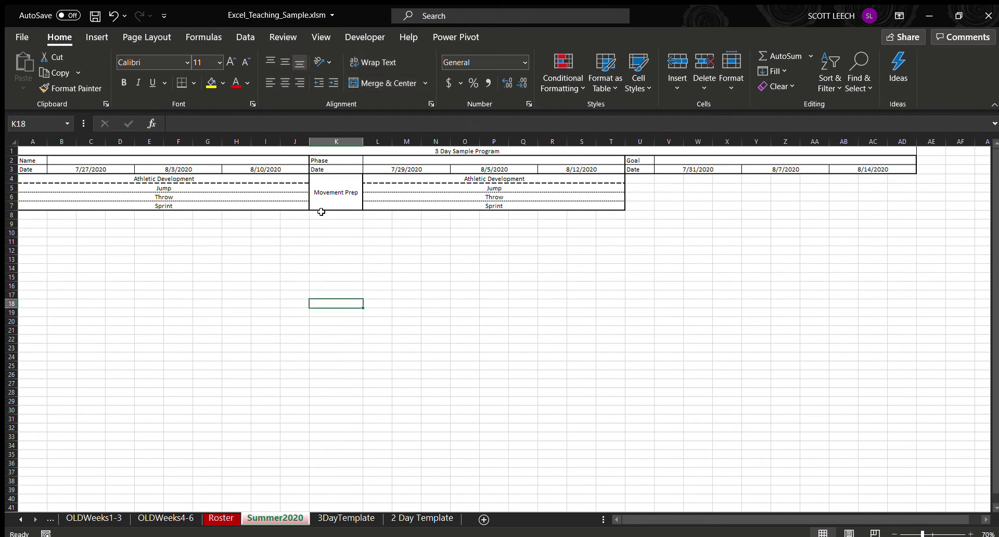
Step: Set columns A, K and U together to one equal width that fits the Movement Prep text
{"action": "left_click", "coordinate": [328, 146]}
{"action": "left_click", "coordinate": [328, 147]}
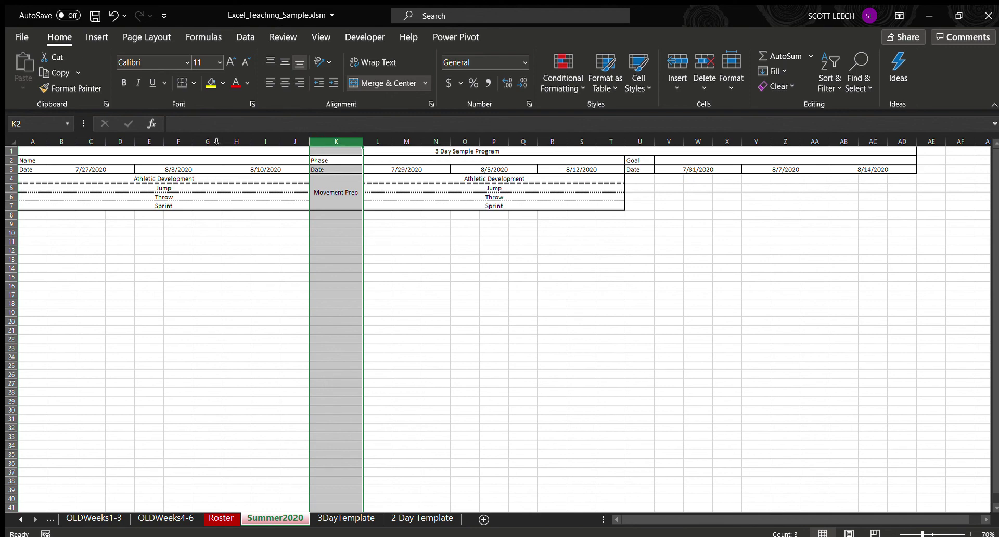
{"action": "left_click", "coordinate": [29, 140], "text": "ctrl"}
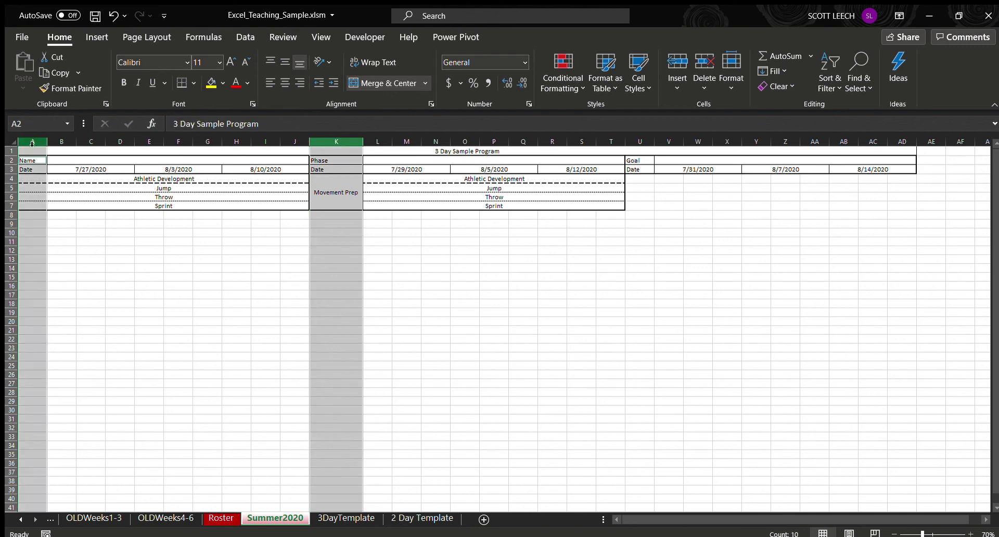
{"action": "left_click", "coordinate": [645, 148], "text": "ctrl"}
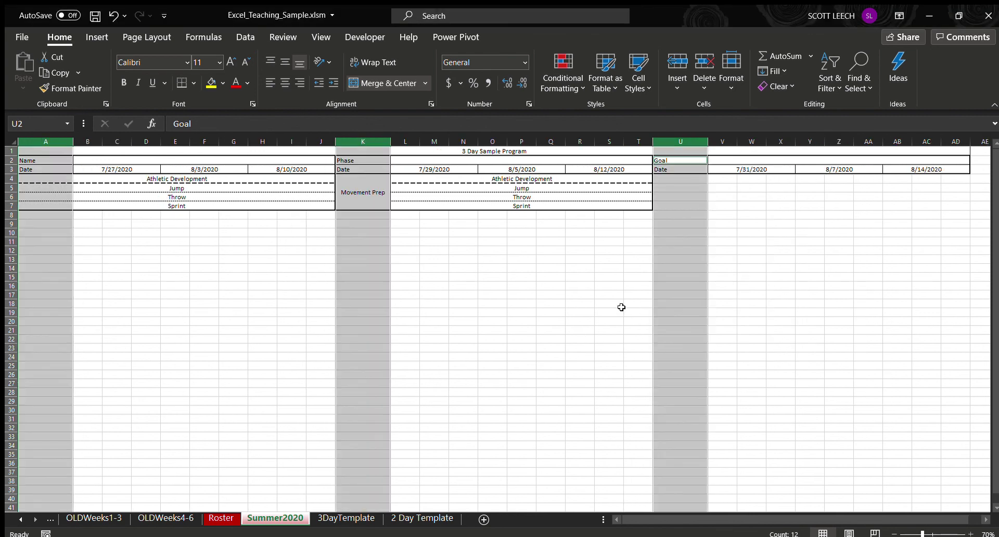
{"action": "left_click", "coordinate": [512, 307]}
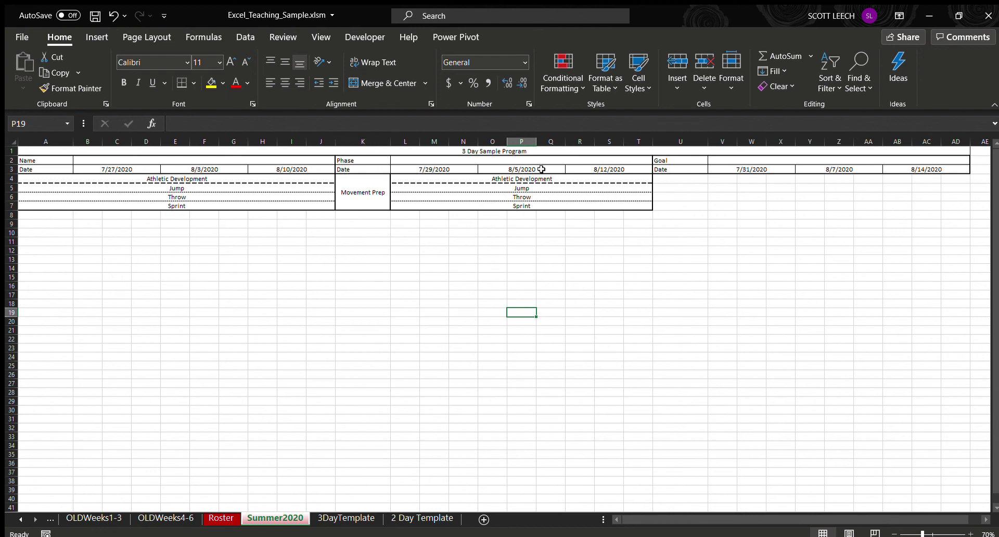
Step: Copy the first day's Athletic Development block A4:J7 to the third day, starting at U4
{"action": "left_click", "coordinate": [184, 178]}
{"action": "left_click_drag", "start_coordinate": [184, 178], "coordinate": [184, 206]}
{"action": "key", "text": "ctrl+c"}
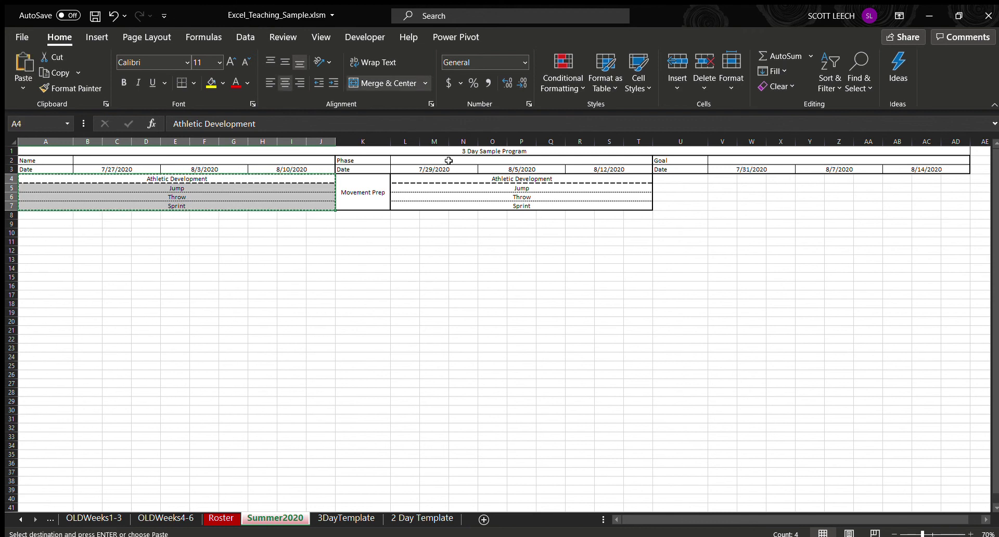
{"action": "left_click", "coordinate": [677, 176]}
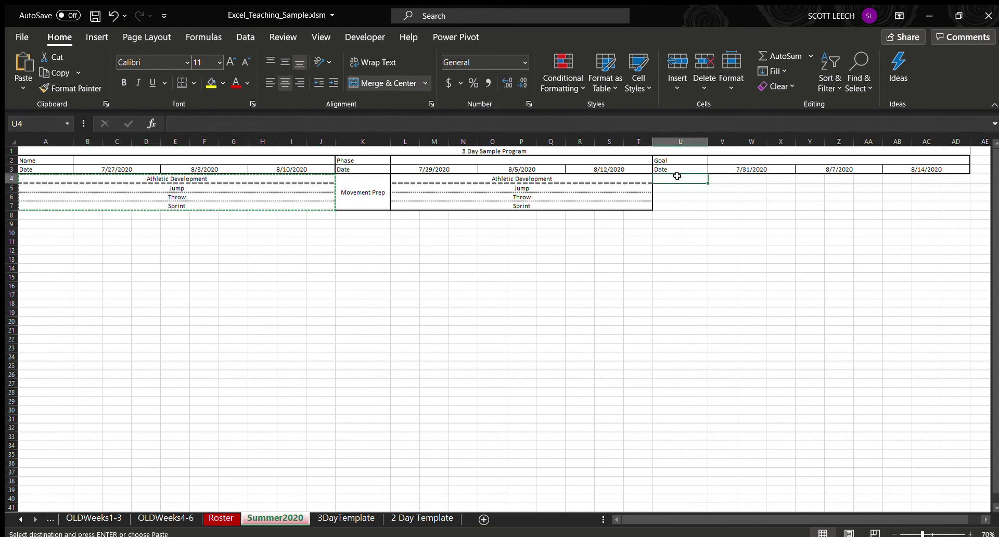
{"action": "key", "text": "ctrl+v"}
{"action": "left_click", "coordinate": [751, 286]}
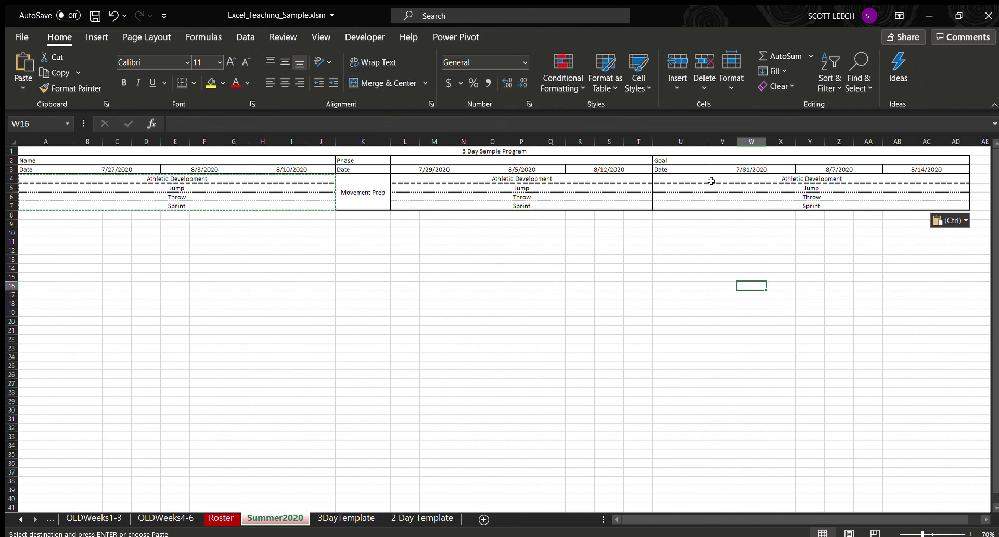
{"action": "left_click", "coordinate": [616, 293]}
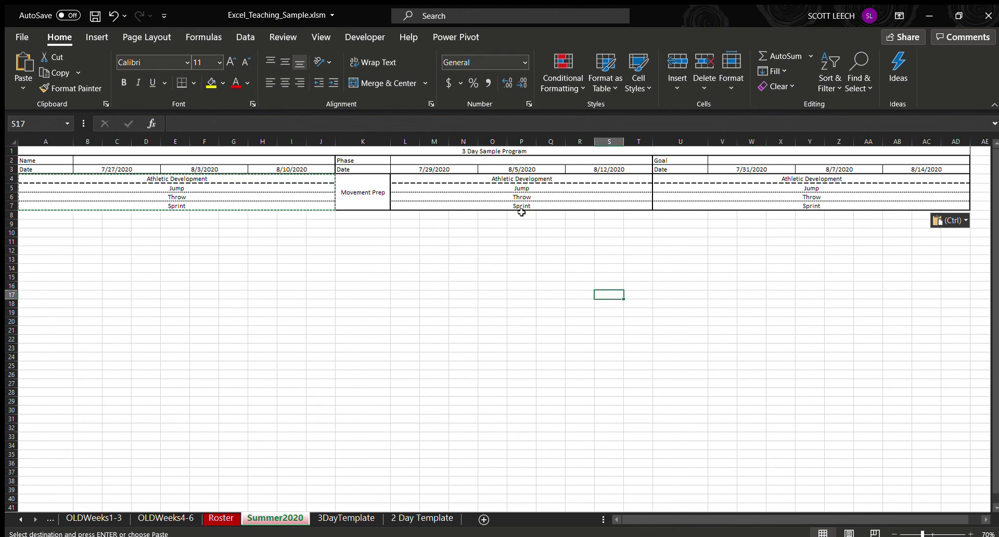